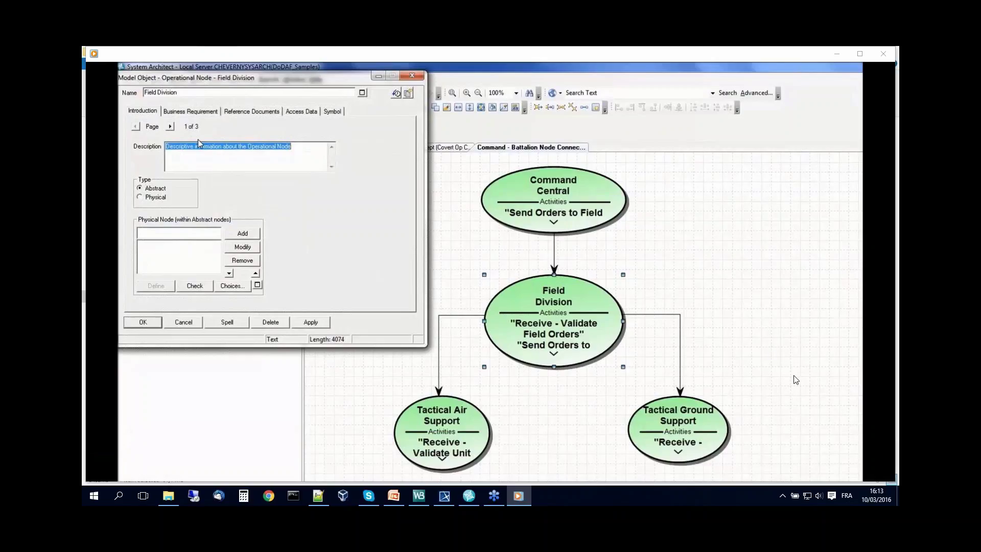
Step: Play the SA2MD_DoDAF_Samples_short video, pausing to examine the DoDAF 1.5 input model and diagram selection pages of the System Architect to MagicDraw wizard
mouse_move(490, 466)
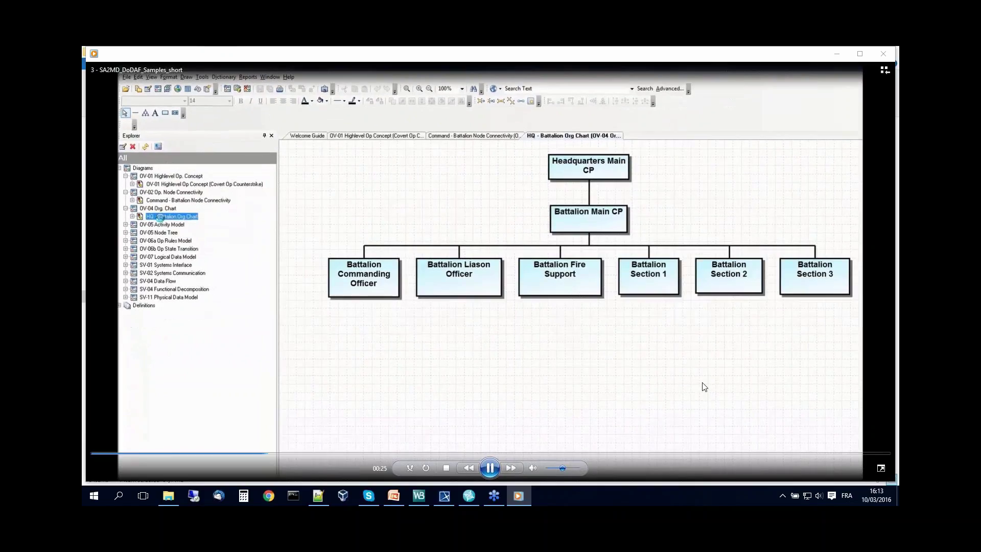
left_click(494, 469)
left_click(494, 470)
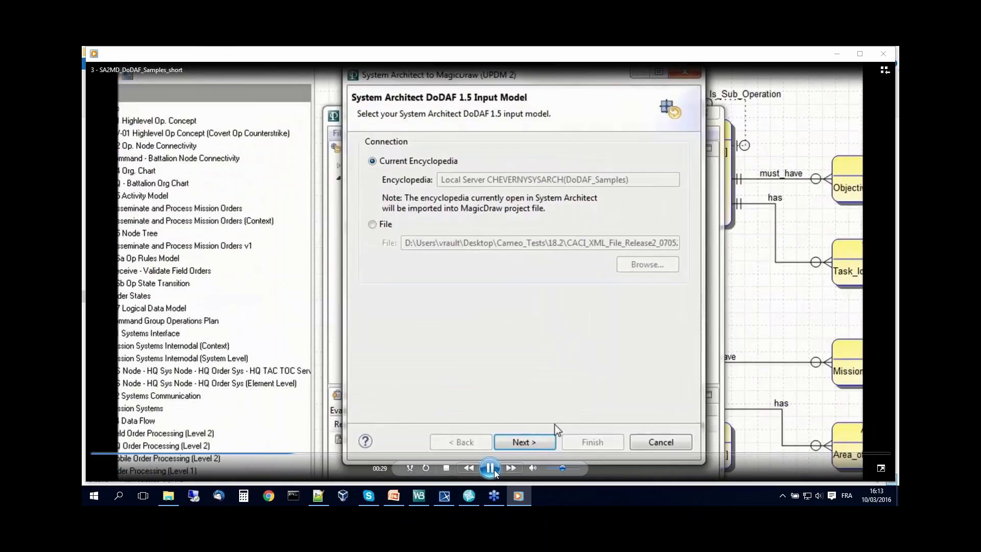
left_click(494, 469)
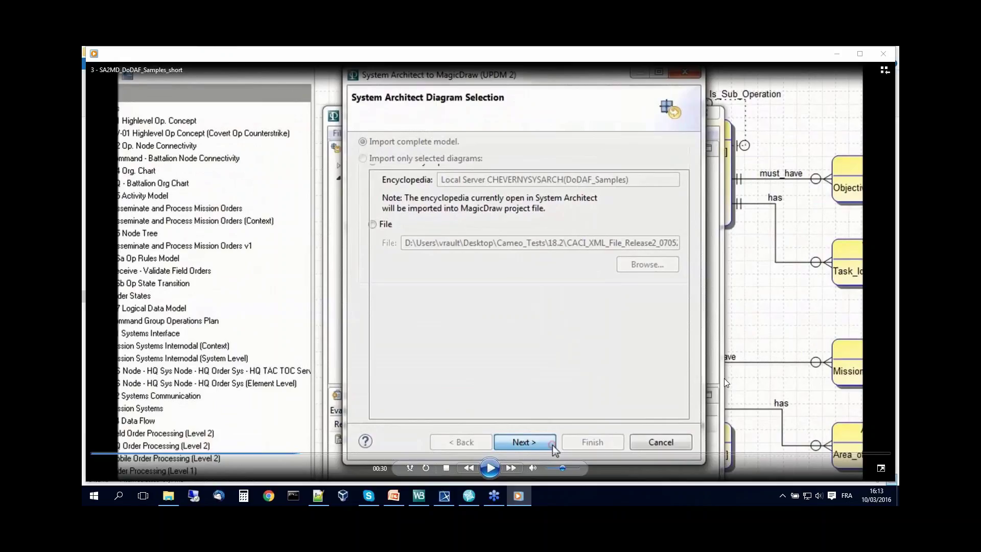
left_click(492, 470)
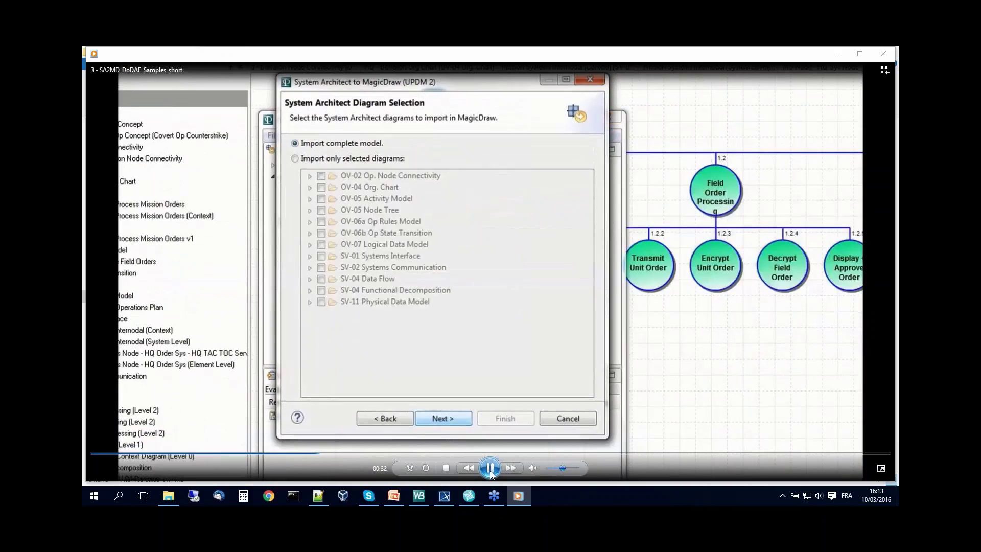
left_click(490, 473)
left_click(490, 471)
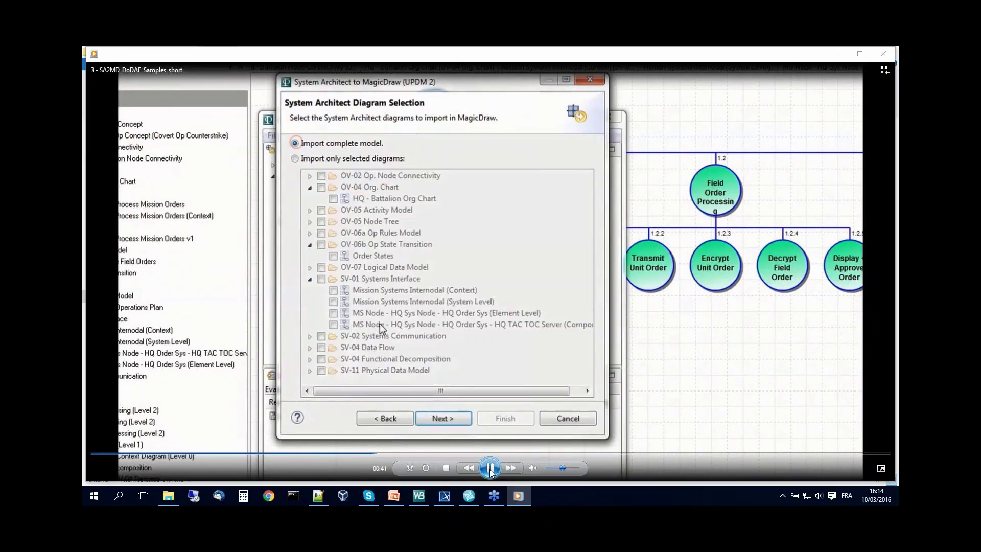
Step: Continue the video with pauses at the wizard's MagicDraw UPDM output model, non-standard DoDAF elements and Excel SV matrices pages
left_click(489, 468)
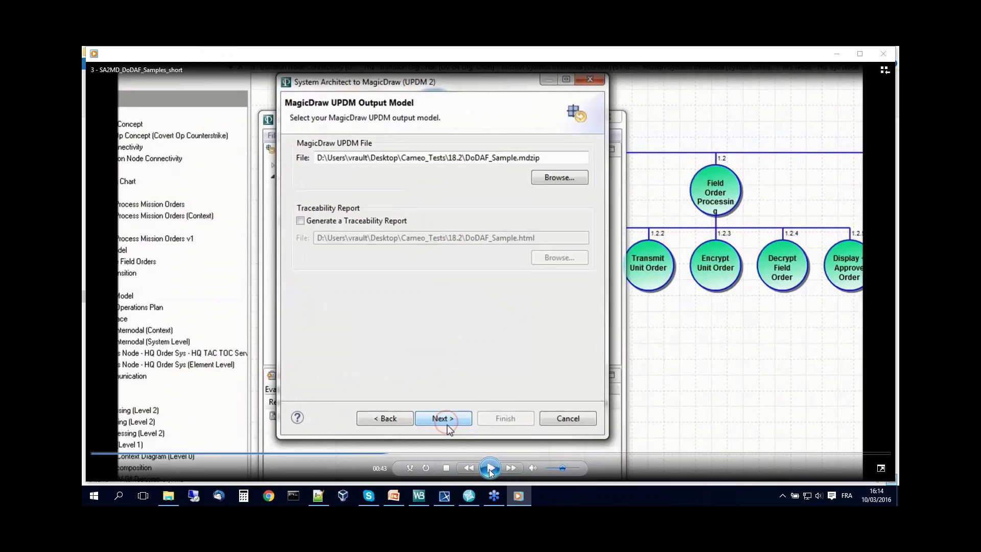
left_click(490, 469)
left_click(490, 469)
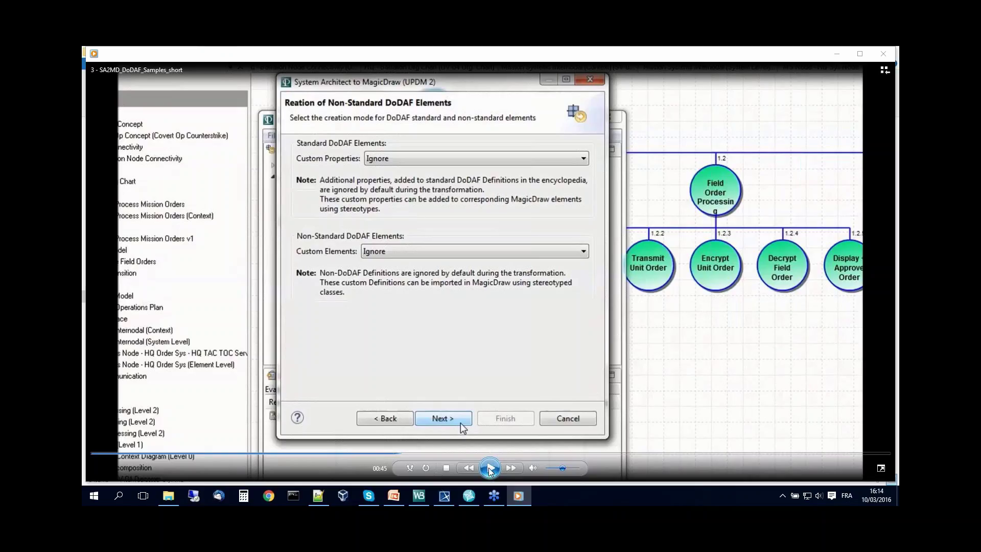
left_click(489, 467)
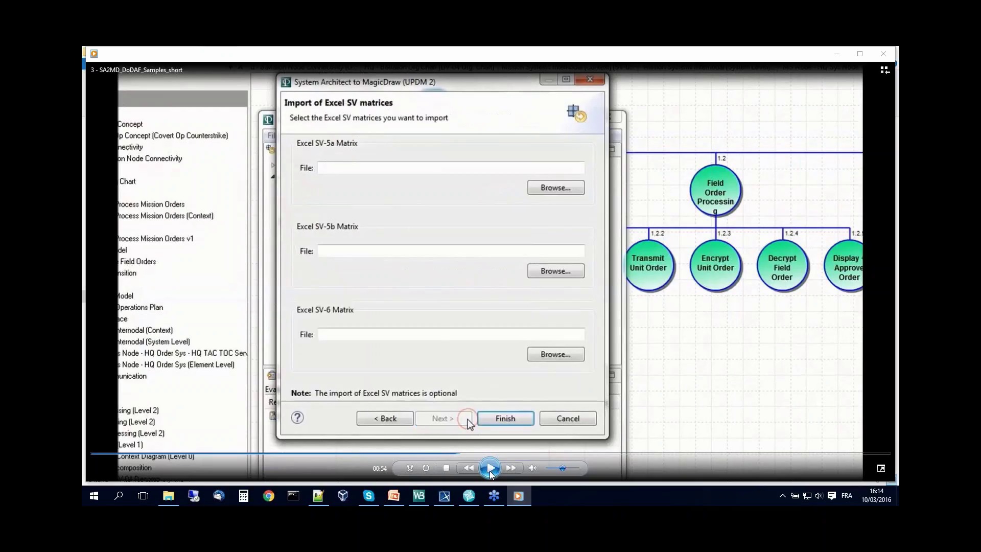
Step: Play the rest of the video, examining the migrated Command - Battalion Node Connectivity diagram in MagicDraw against the original diagram
left_click(490, 468)
left_click(489, 473)
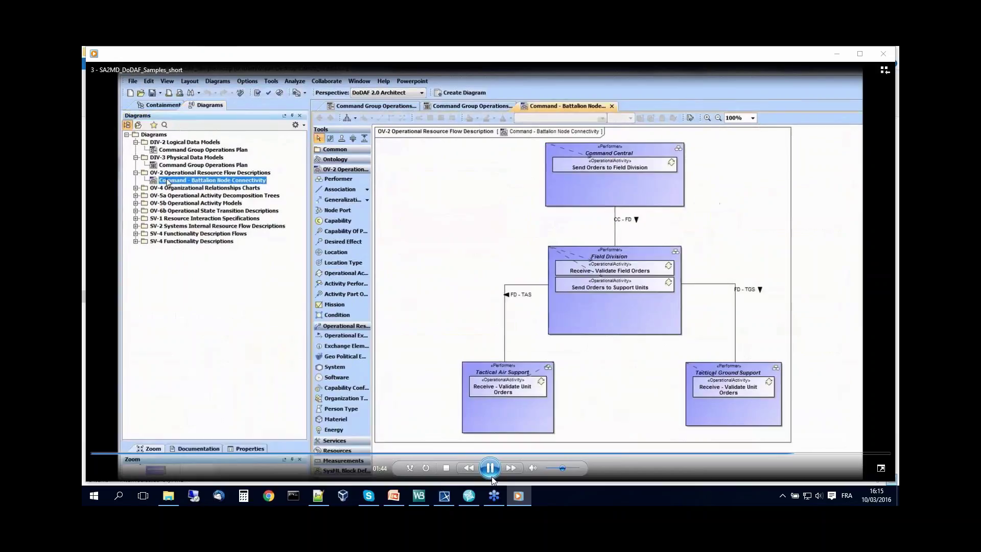
left_click(491, 477)
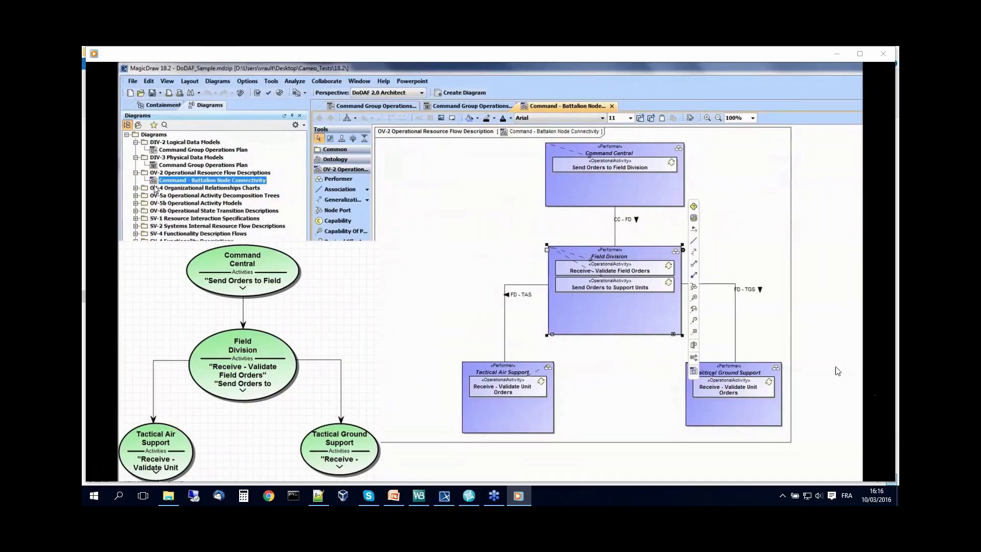
mouse_move(500, 467)
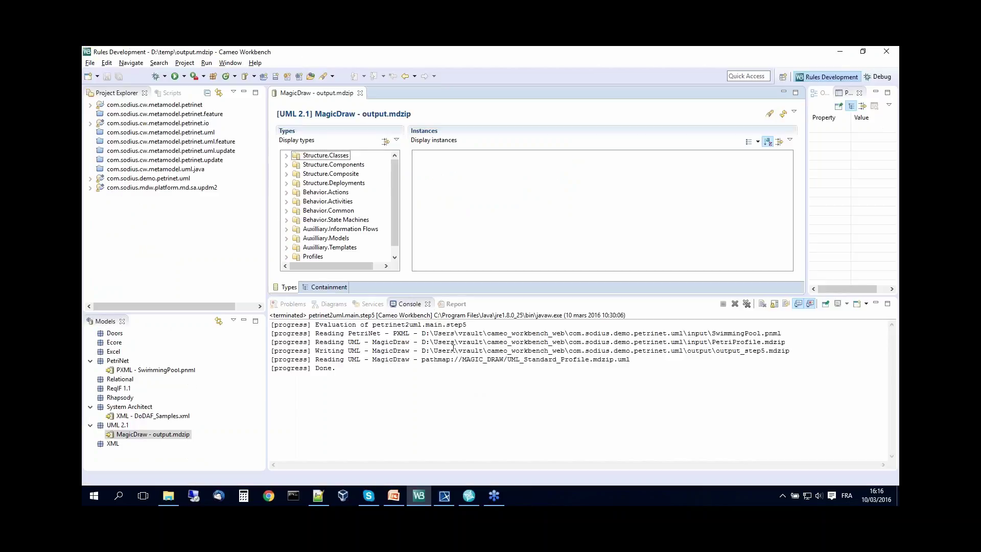
Step: In Cameo Workbench, close the MagicDraw output.mdzip model and expand the src folder of the com.sodius.mdw.platform.md.sa.updm2 project
left_click_drag(438, 297, 438, 344)
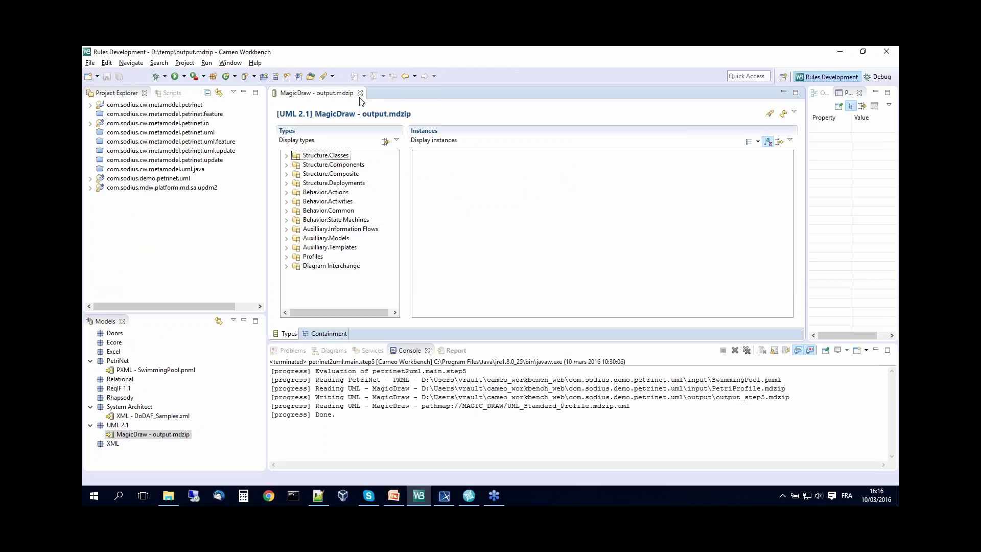
left_click(360, 93)
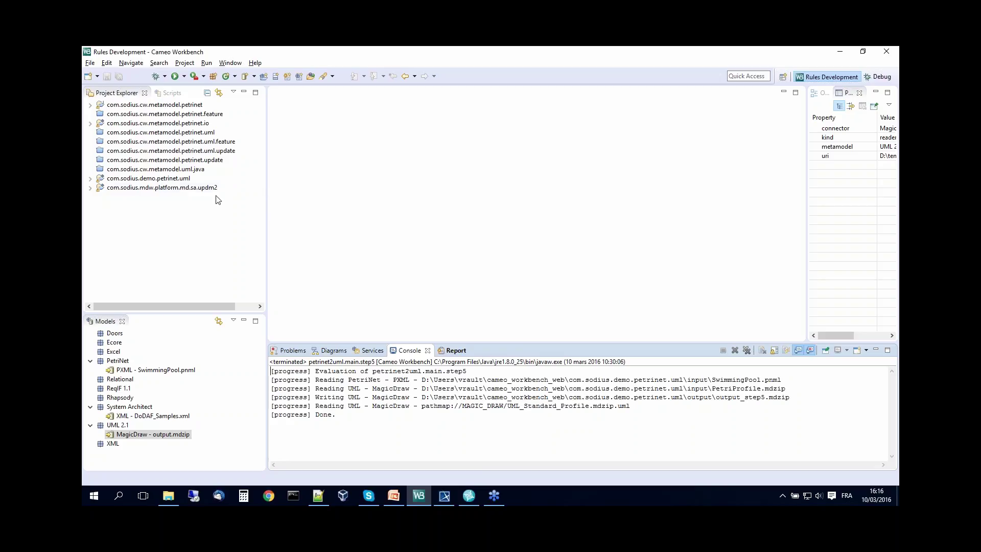
left_click(178, 189)
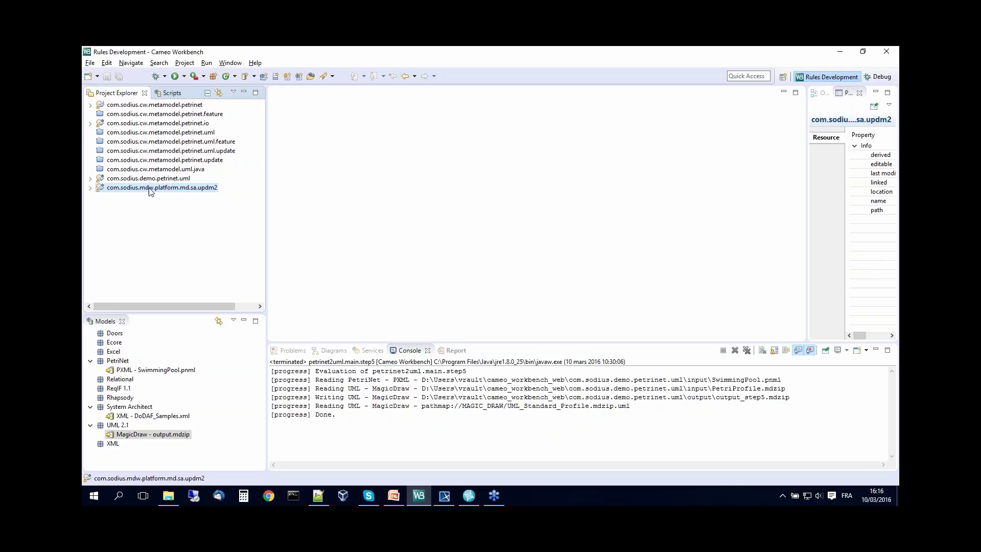
left_click(90, 188)
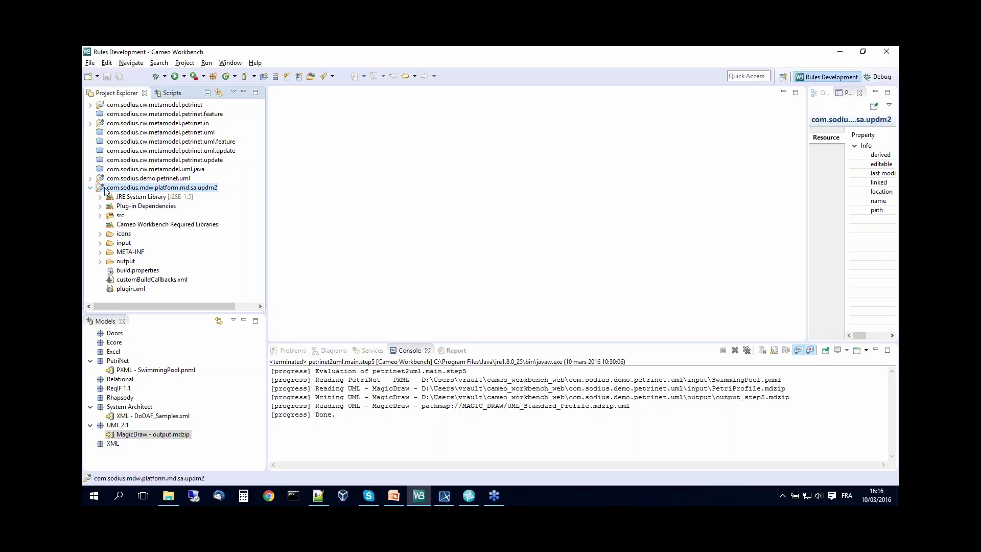
left_click(101, 216)
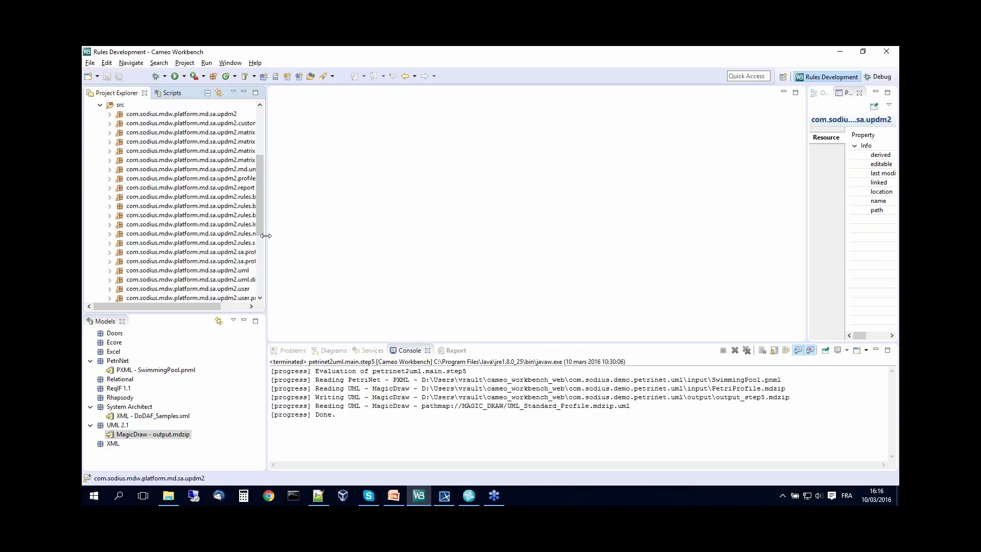
Step: Enlarge the Project Explorer and look through the SA2MD rule files in the com.sodius.mdw.platform.md.sa.updm2.rules.sa2md package
left_click_drag(265, 231, 391, 235)
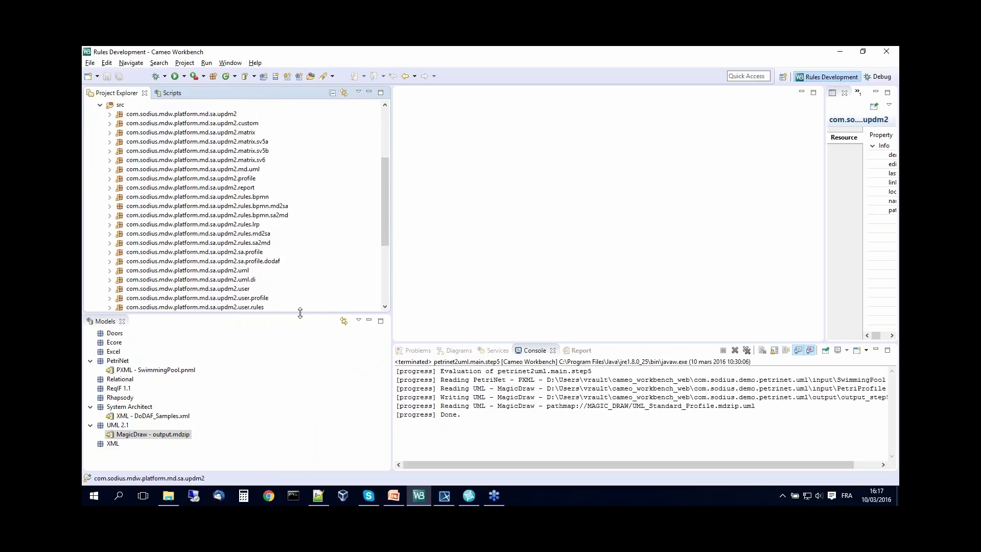
left_click_drag(303, 318, 317, 389)
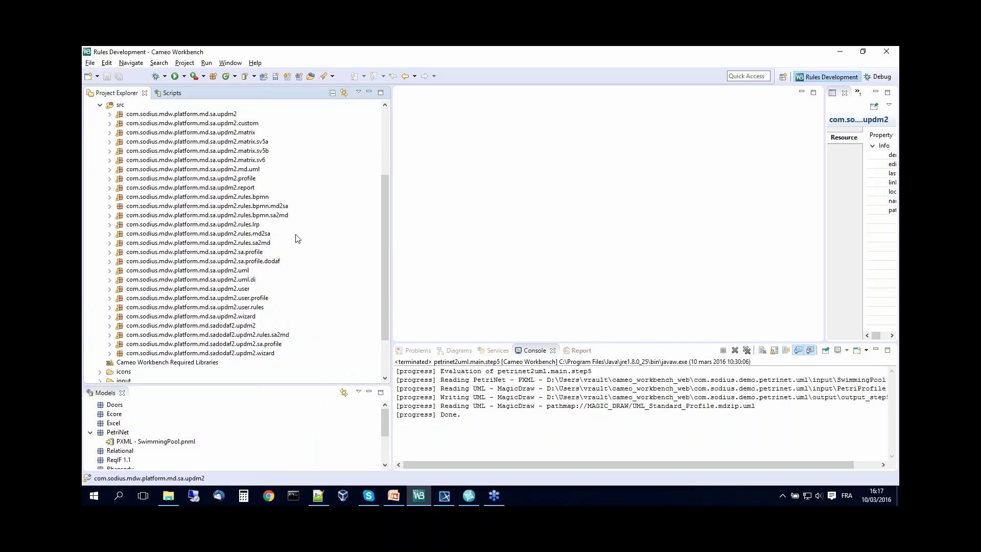
left_click(227, 243)
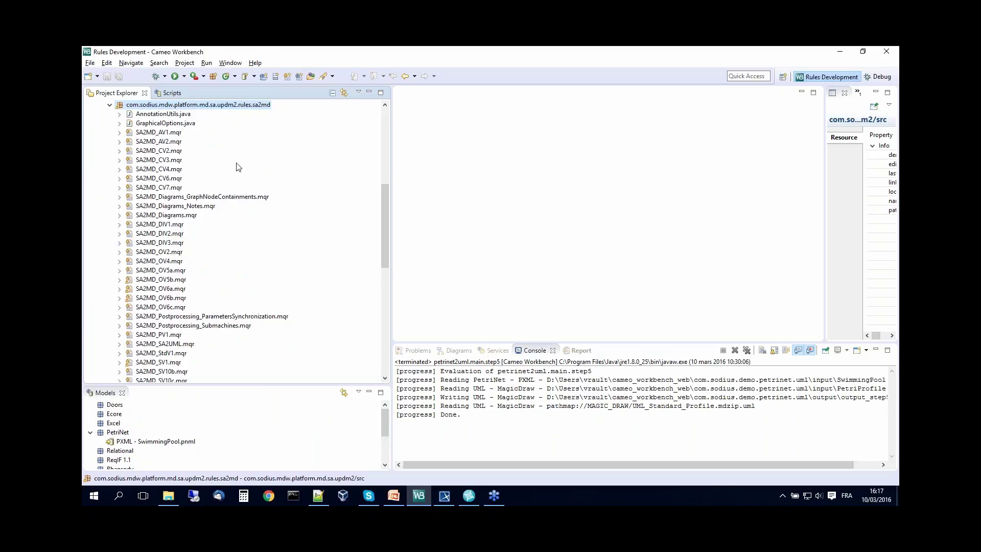
scroll(250, 245, "down", 1)
scroll(260, 271, "down", 7)
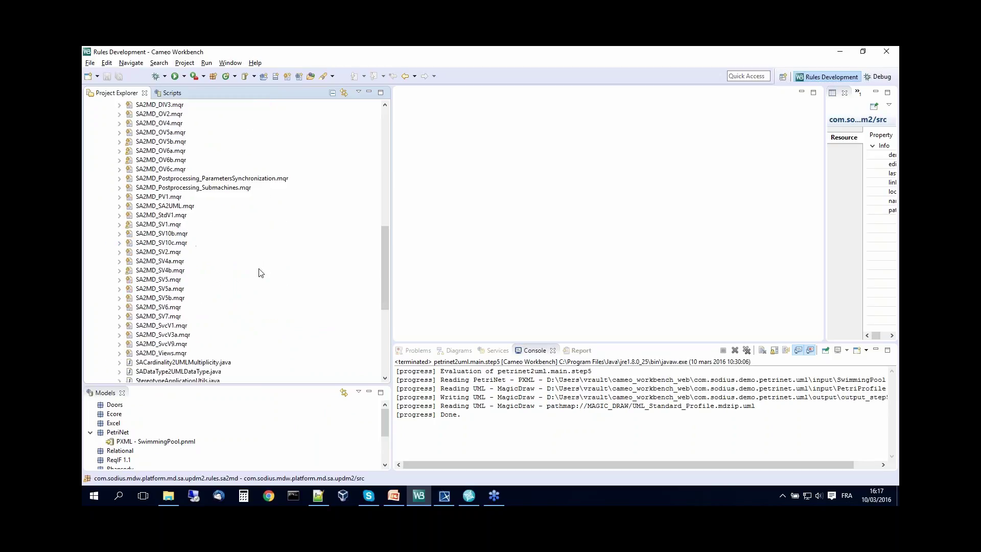
scroll(267, 280, "up", 9)
scroll(270, 282, "down", 8)
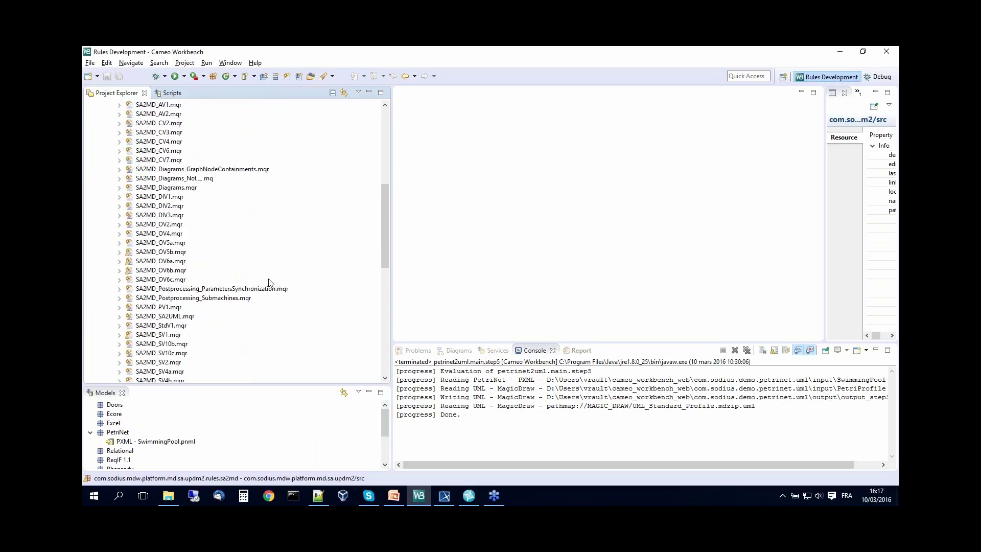
scroll(261, 276, "up", 7)
scroll(259, 275, "up", 10)
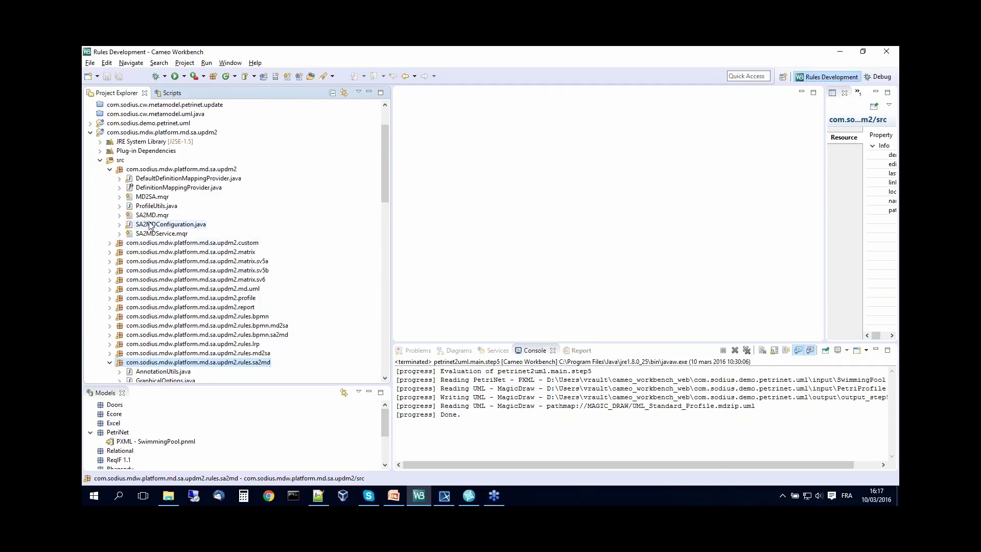
Step: Open SA2MD.mqr in a widened editor and examine the SA2MD ruleset, highlighting its sa input and uml21 output parameters
double_click(152, 215)
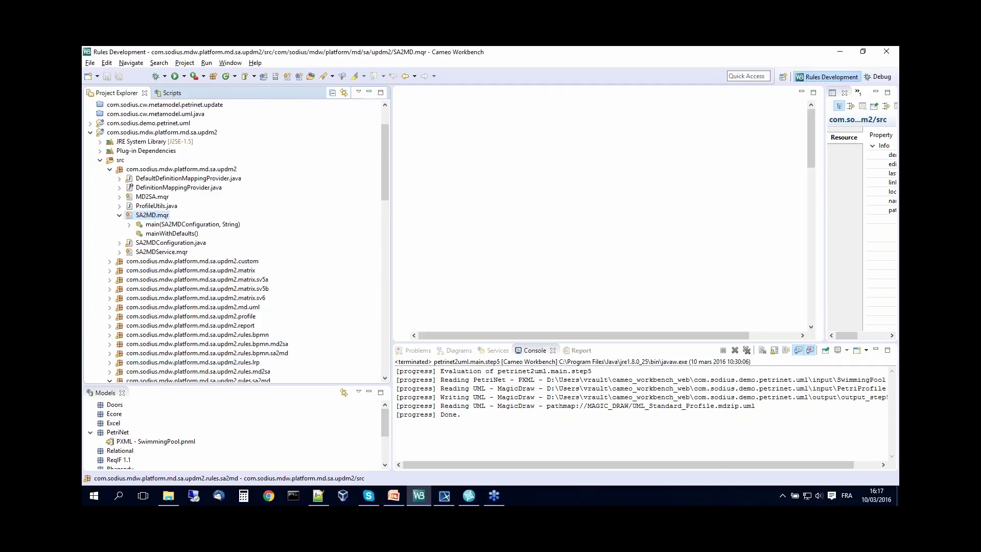
left_click_drag(394, 265, 259, 264)
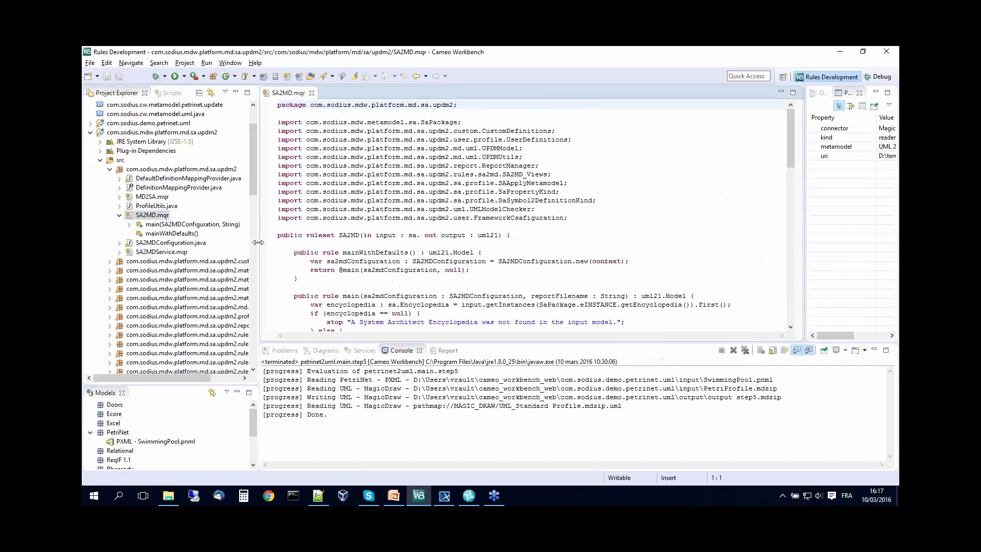
left_click_drag(339, 236, 417, 236)
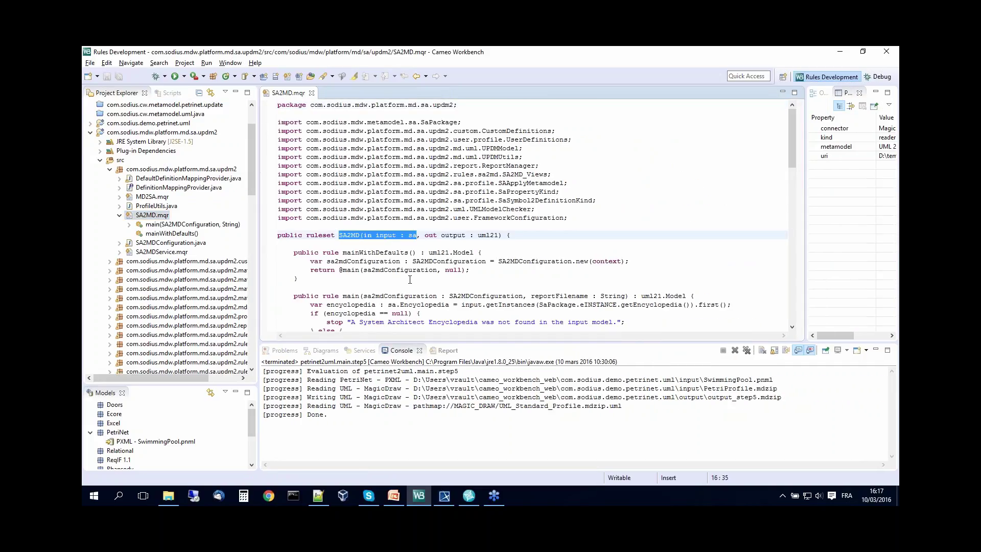
left_click_drag(425, 235, 499, 235)
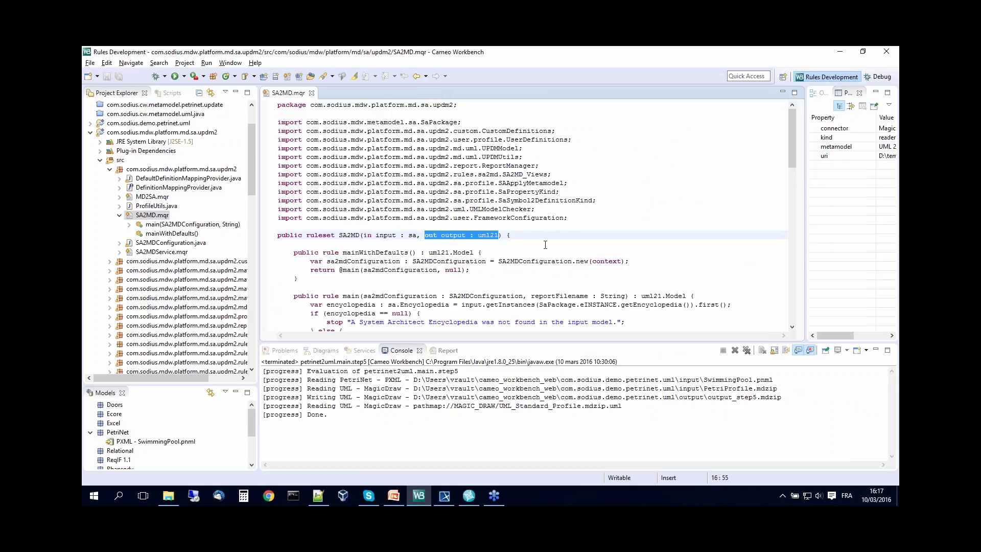
scroll(544, 246, "down", 6)
scroll(551, 240, "up", 3)
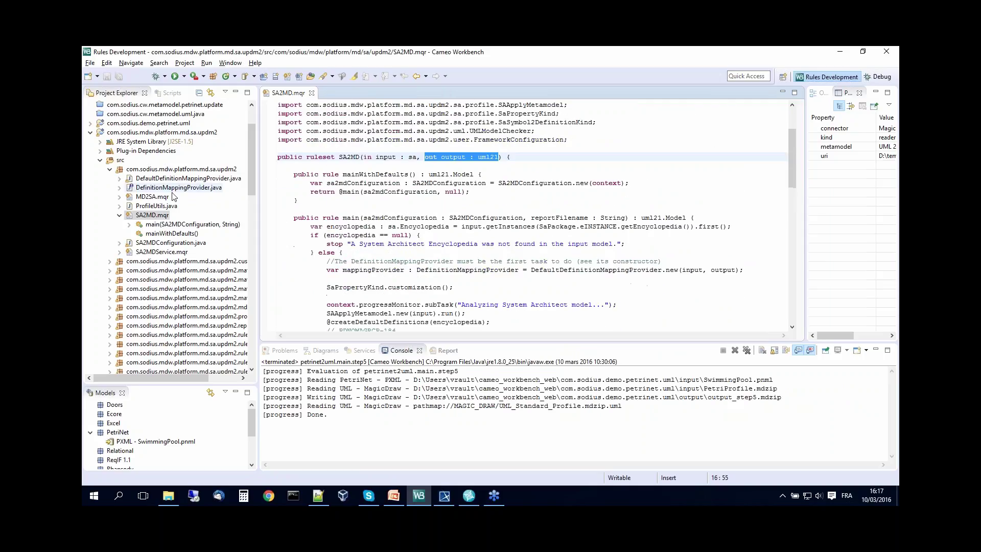
Step: Open SA2MD_Views.mqr from the rules.sa2md package in a taller editor and examine the view transformations called by its main rule
left_click(121, 216)
scroll(155, 217, "down", 10)
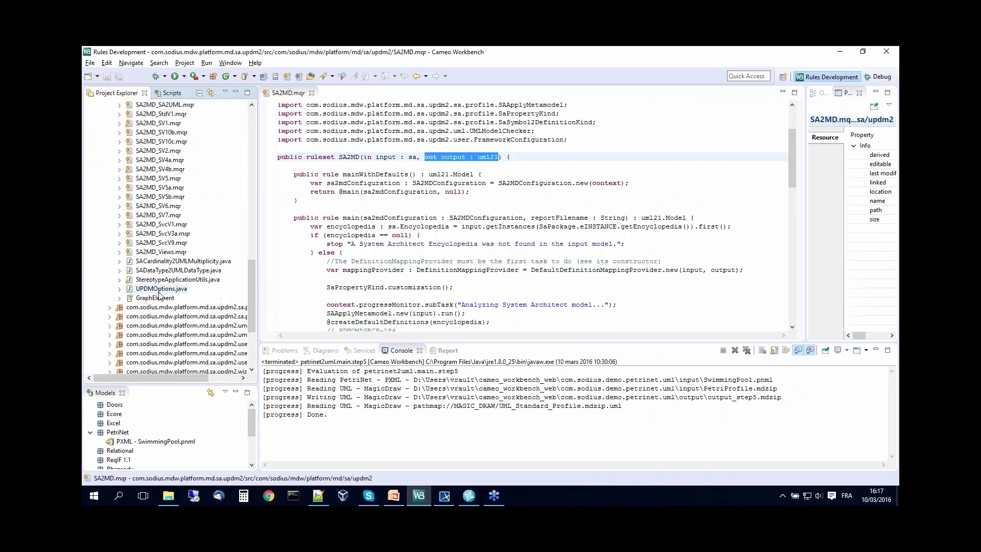
left_click(161, 252)
double_click(161, 252)
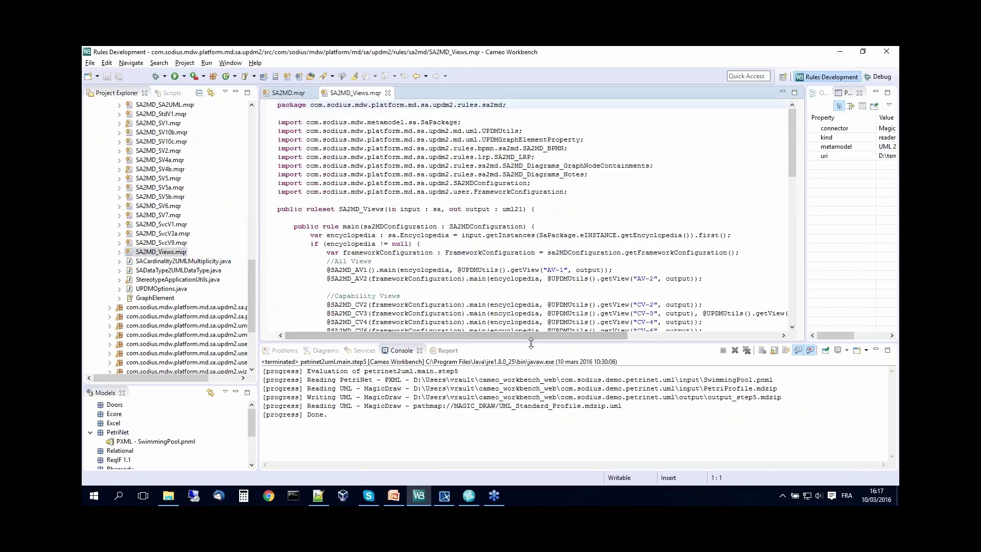
left_click_drag(565, 343, 565, 415)
scroll(557, 249, "down", 3)
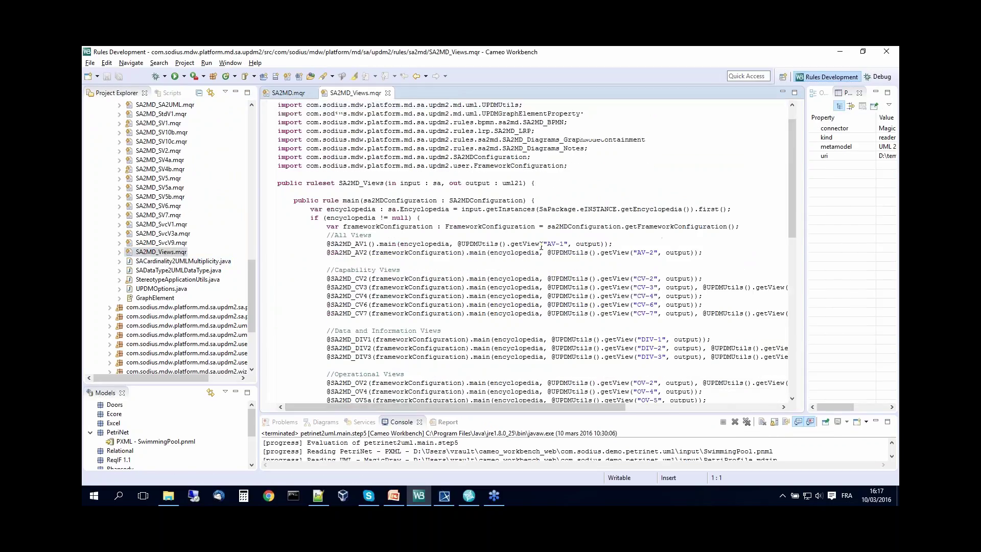
scroll(557, 249, "up", 3)
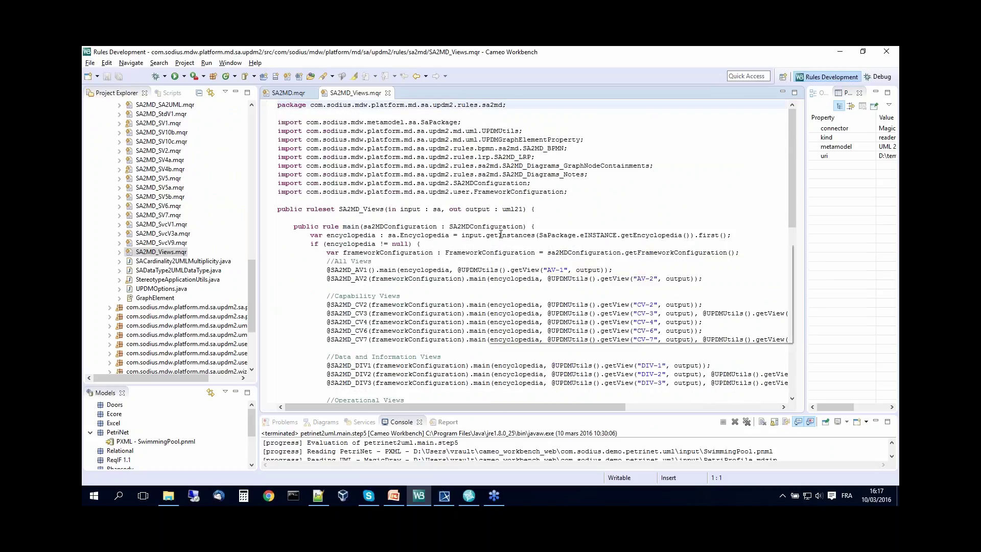
mouse_move(498, 232)
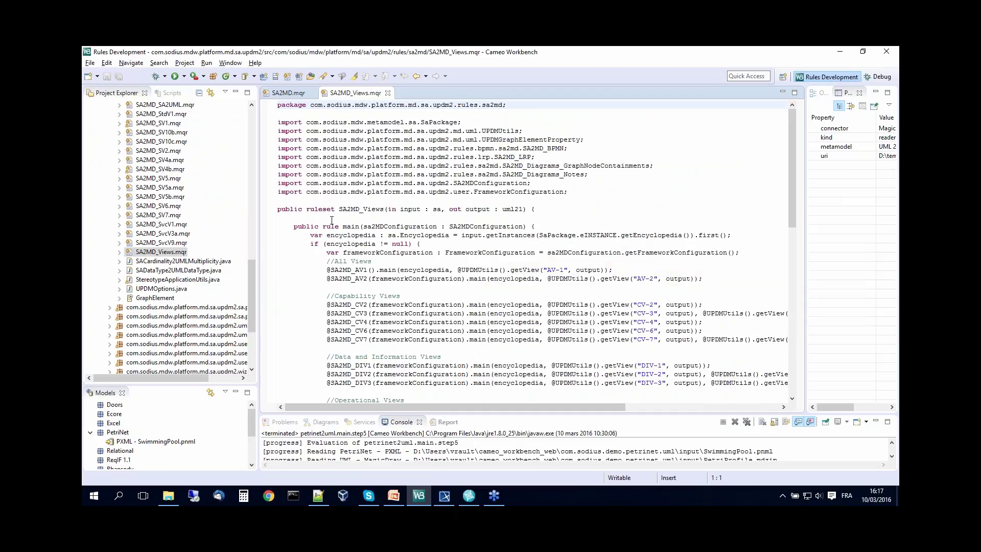
Step: Open the System Architect model DoDAF_Samples.xml from an enlarged Models list and display its Diagram instances
left_click_drag(186, 387, 187, 270)
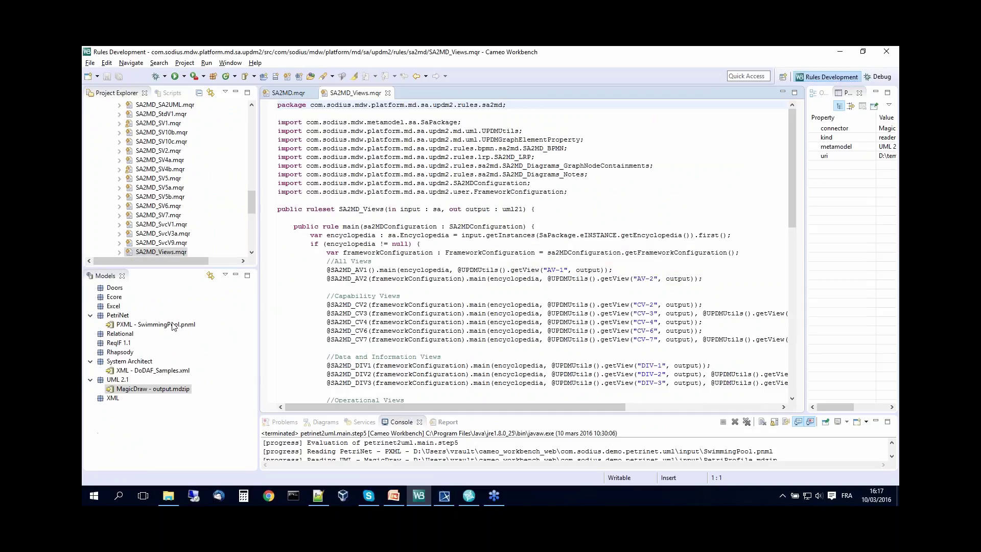
double_click(146, 371)
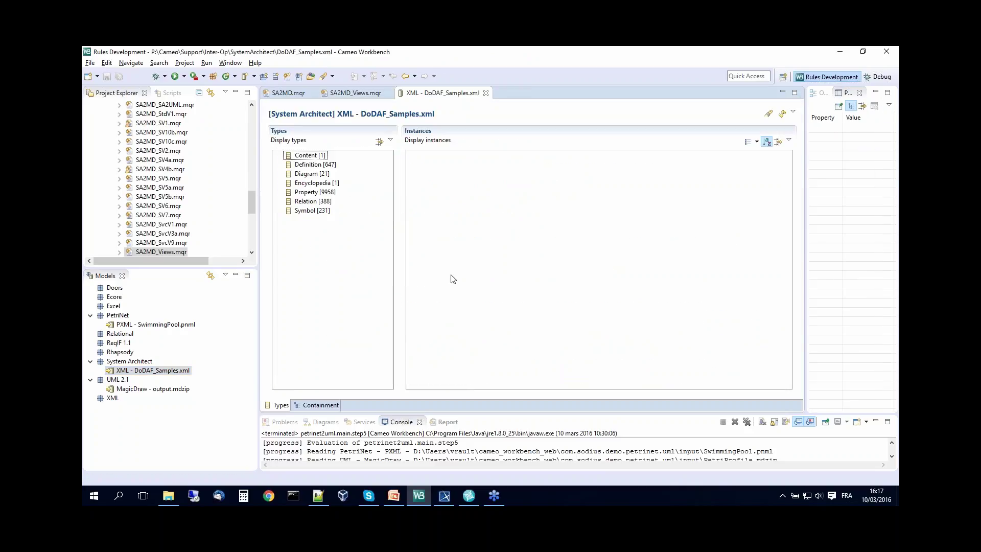
left_click(325, 176)
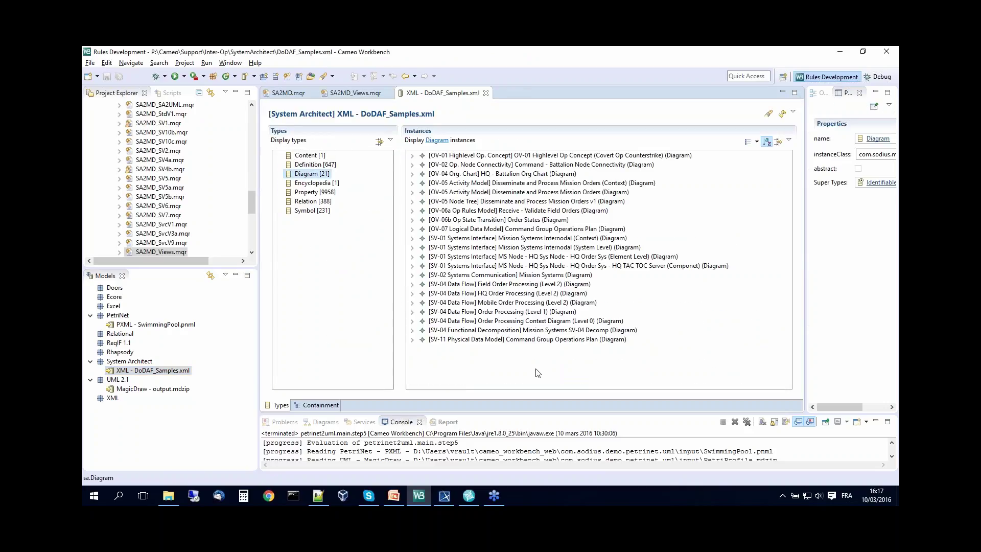
Step: Expand the OV-02 Command - Battalion Node Connectivity diagram's symbols down to the definition of the Command Central operational node
left_click(412, 165)
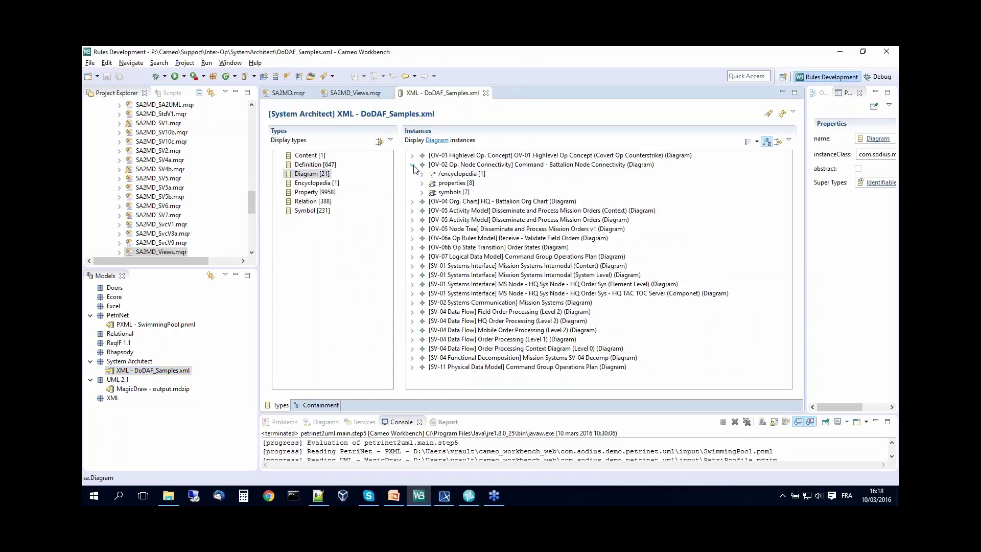
left_click(422, 193)
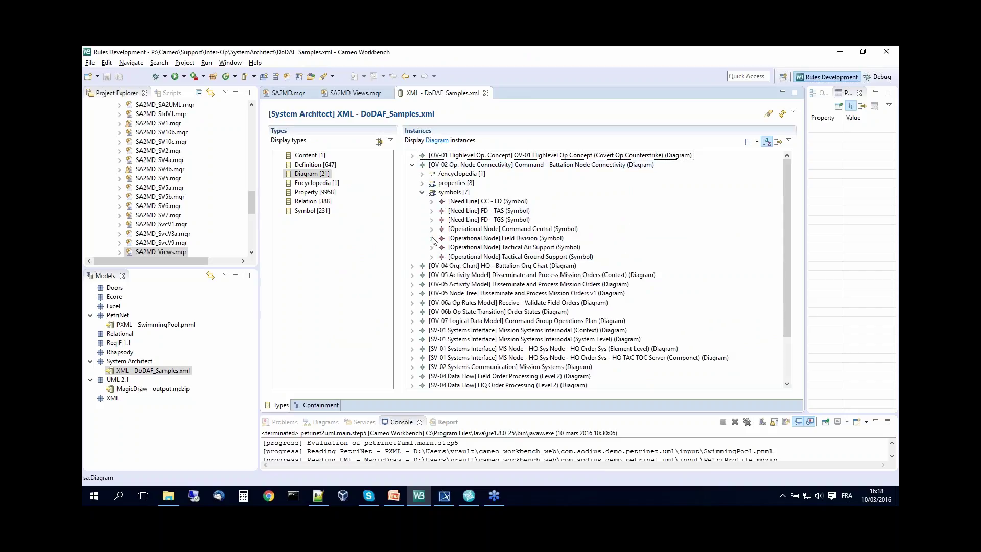
left_click(431, 230)
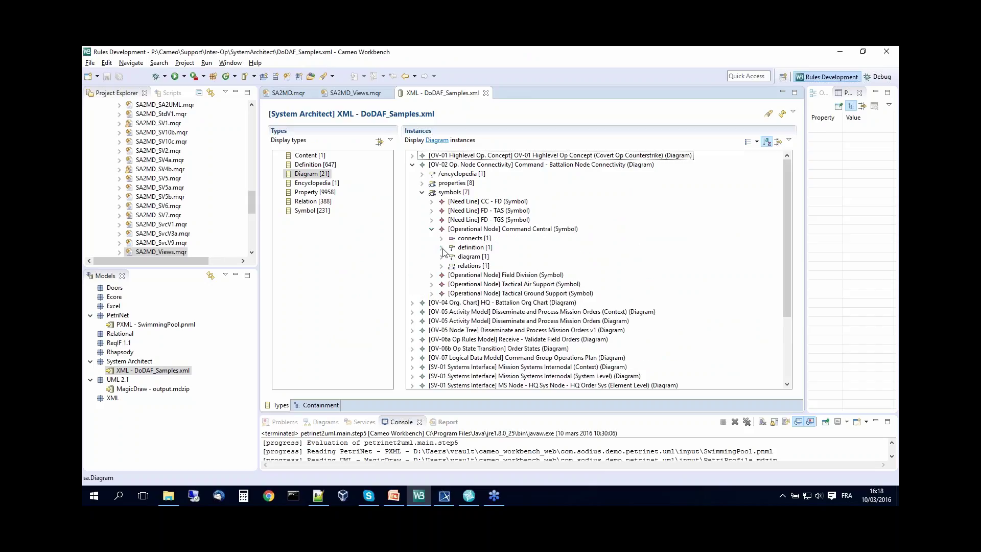
left_click(442, 247)
left_click(463, 257)
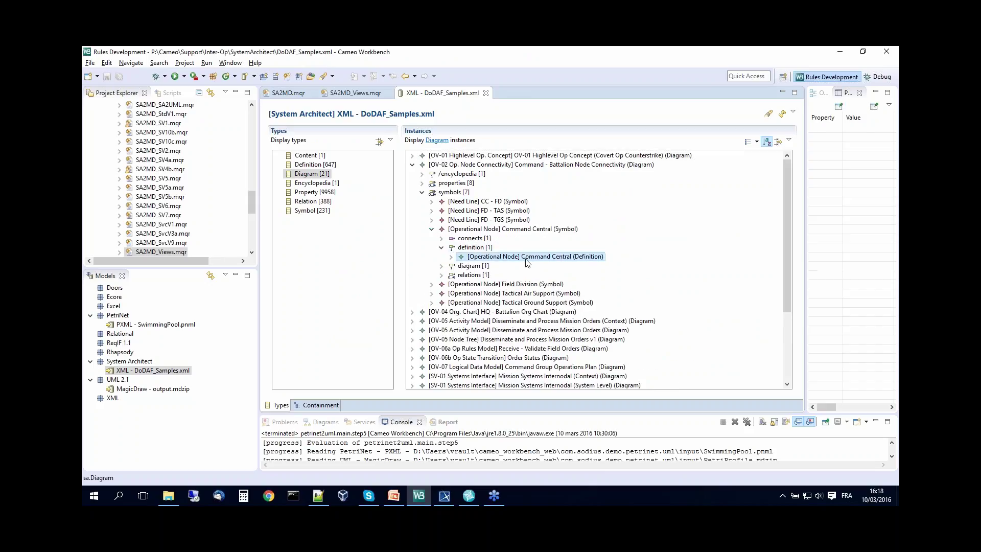
Step: Trace the Command Central symbol's connections through the CC - FD need line to the Field Division operational node
left_click(471, 231)
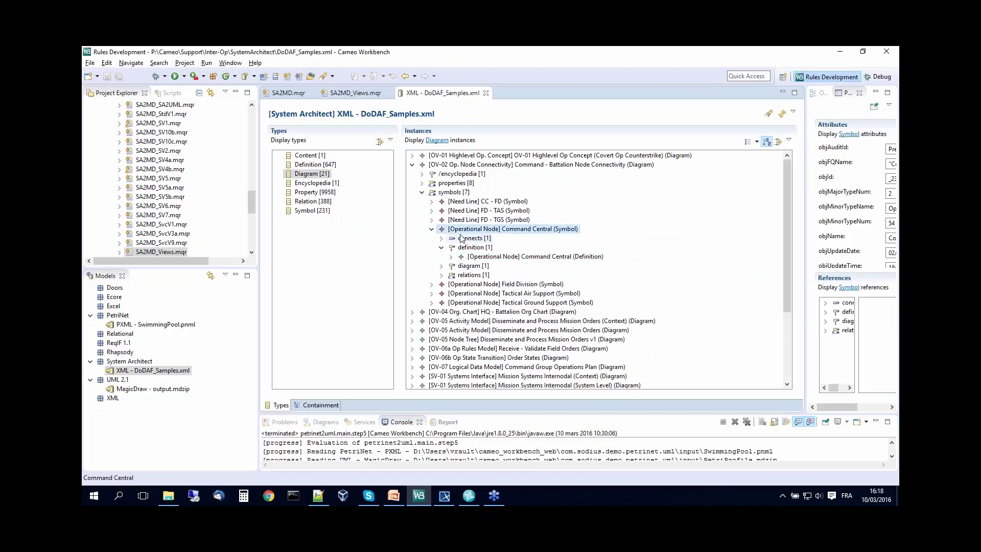
left_click(441, 238)
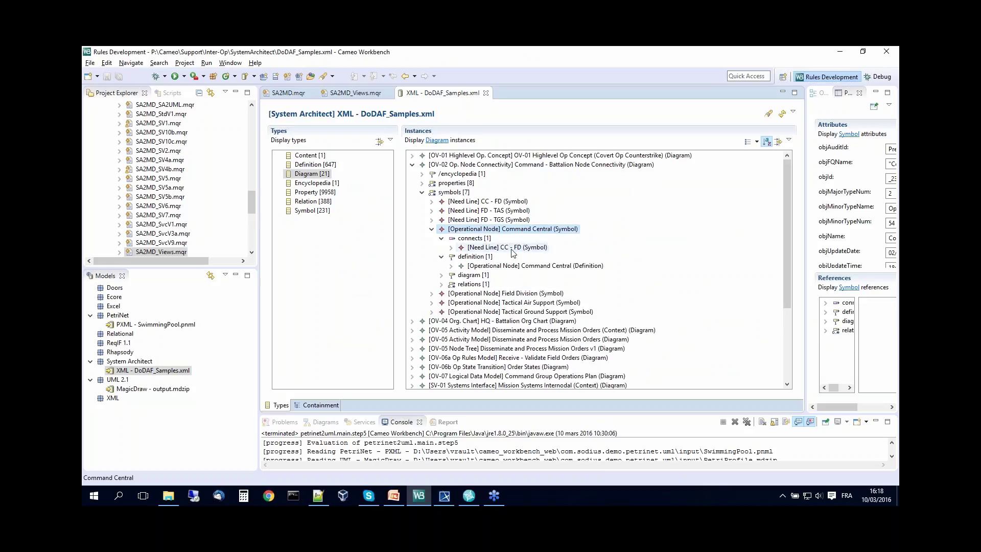
left_click(451, 247)
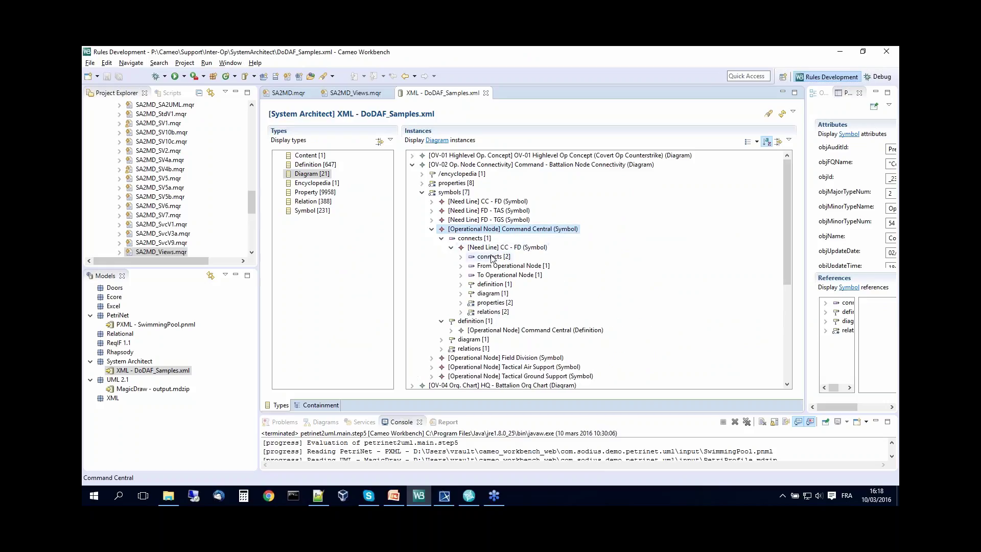
left_click(461, 257)
left_click(543, 275)
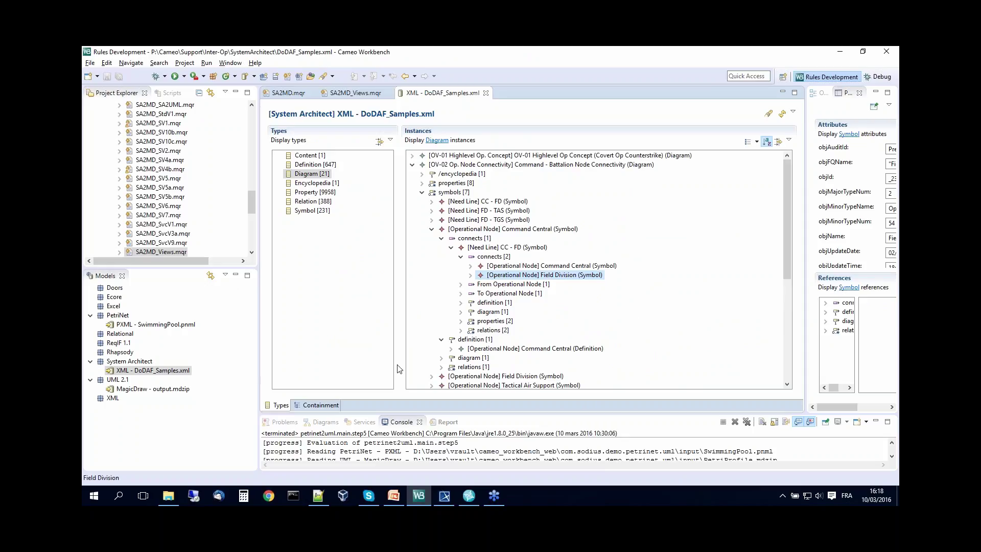
Step: Run the SA2MD configuration, highlighting its SA2MD.mainWithDefaults rule, and follow the progress in a taller console area
left_click_drag(194, 268, 224, 340)
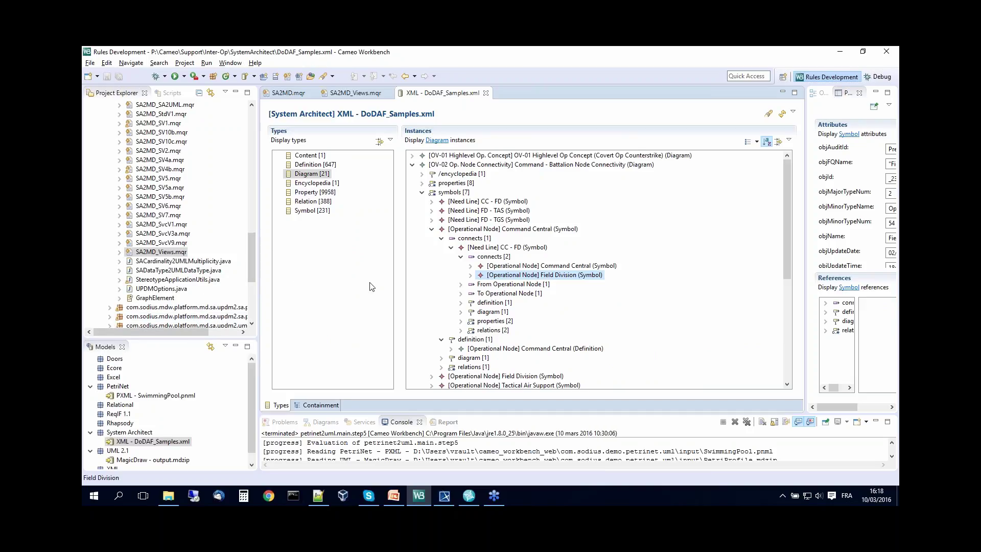
left_click(184, 78)
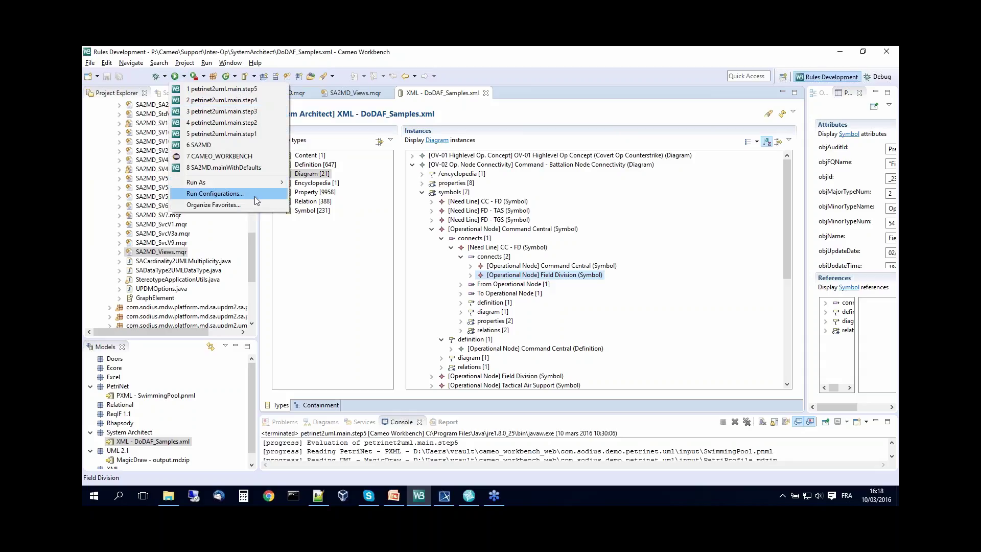
left_click(240, 194)
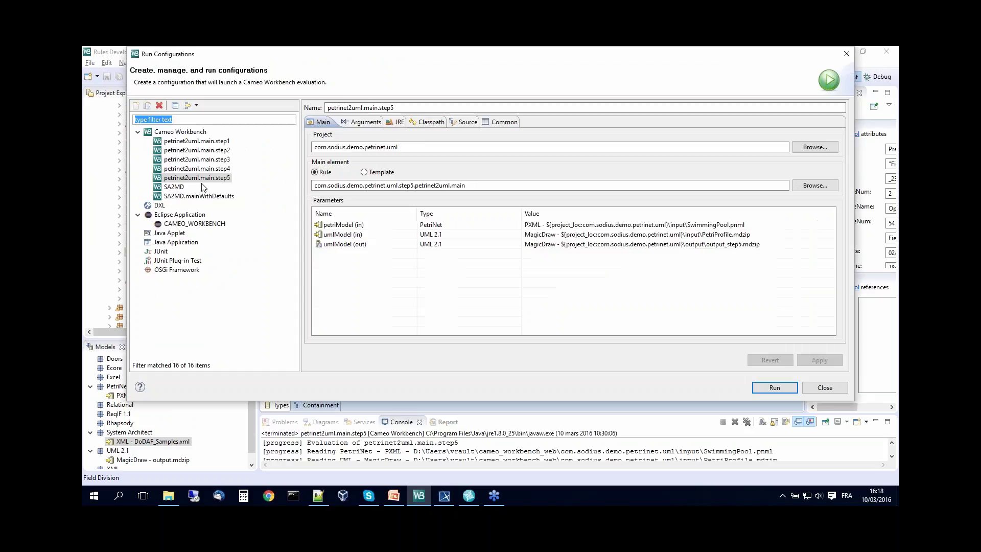
left_click(180, 187)
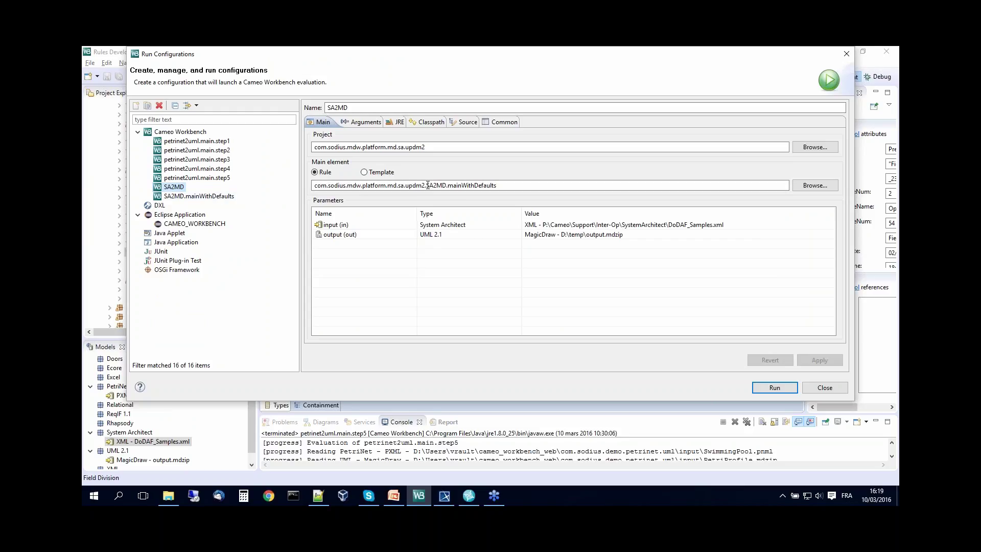
left_click_drag(427, 185, 496, 187)
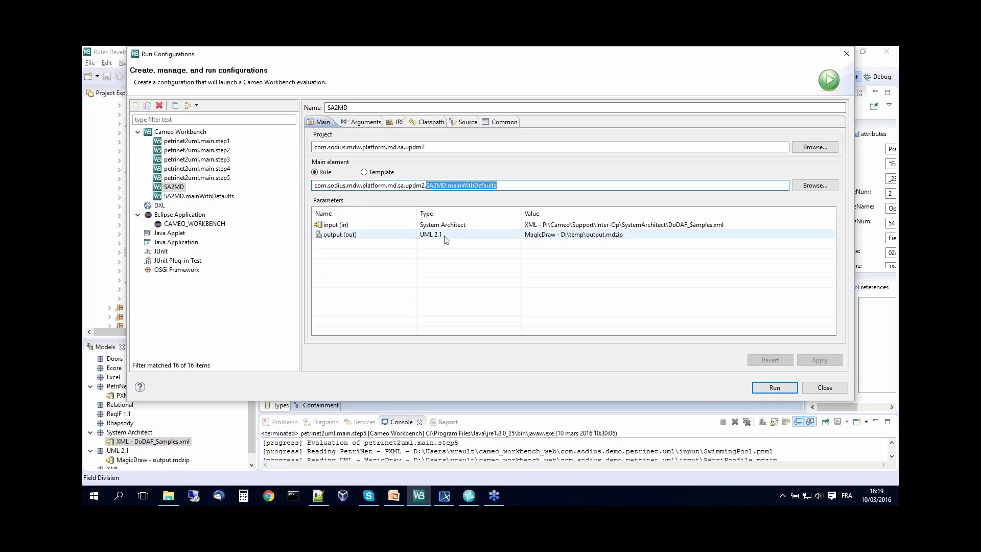
left_click(784, 387)
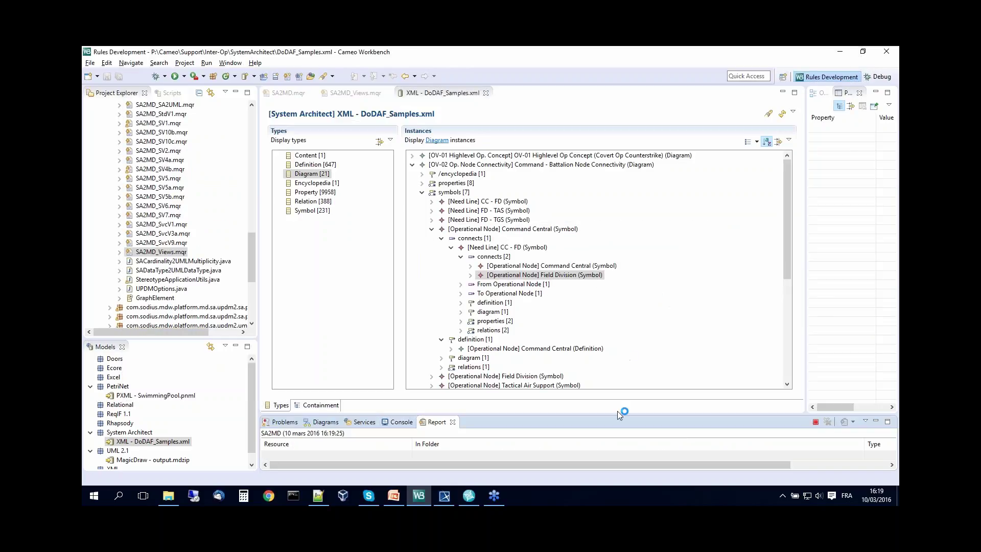
left_click_drag(613, 413, 647, 304)
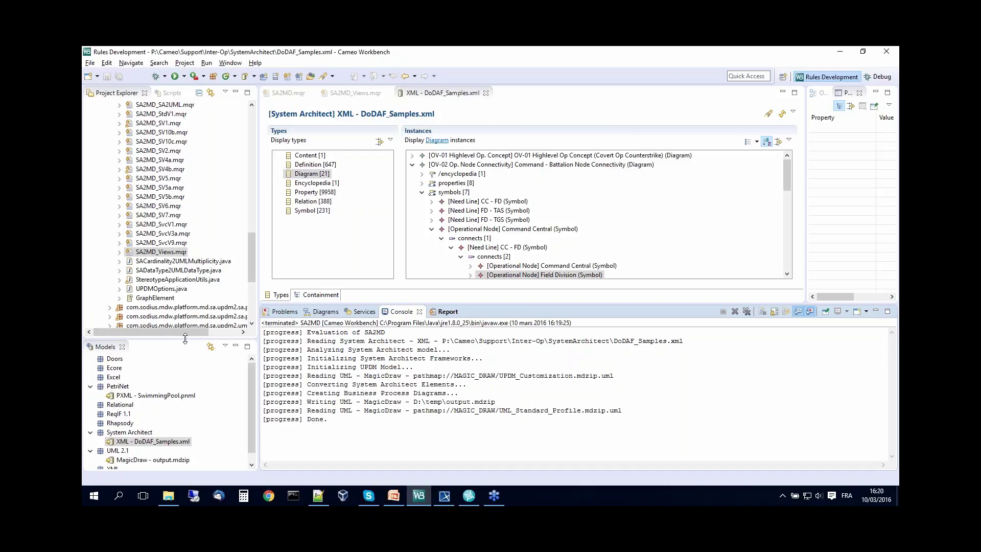
Step: Open the MagicDraw model output.mdzip from an enlarged Models list and give its editor more height and width
left_click_drag(188, 342, 185, 248)
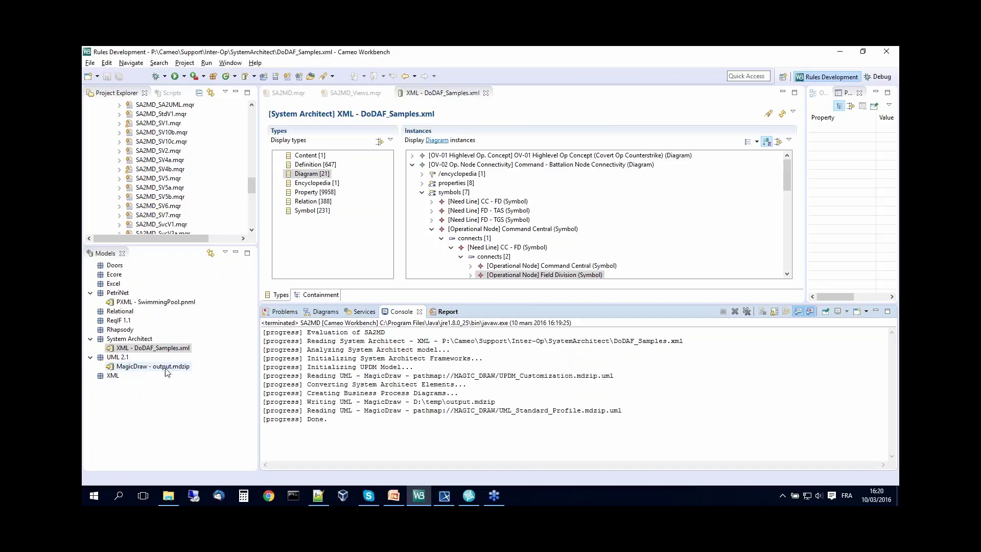
double_click(166, 368)
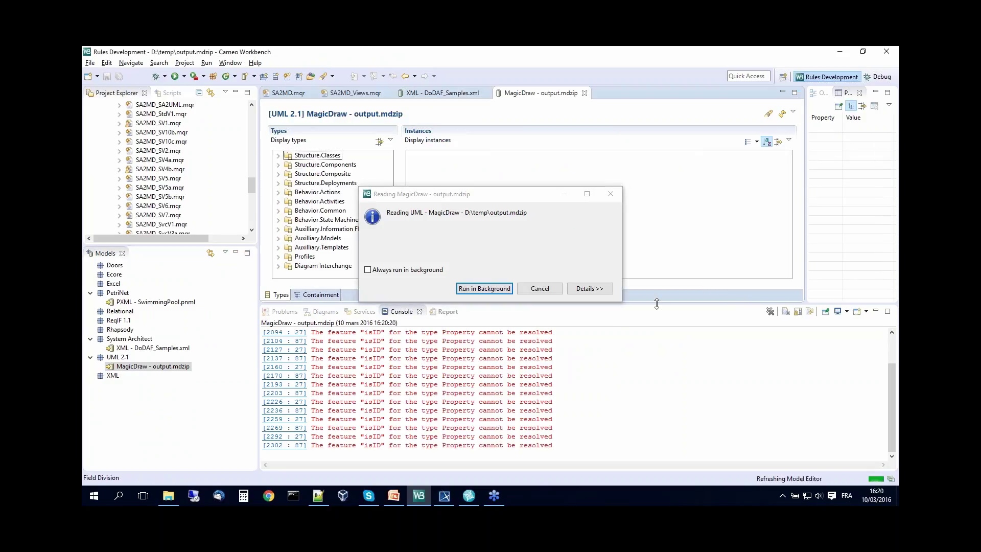
left_click_drag(659, 318, 664, 377)
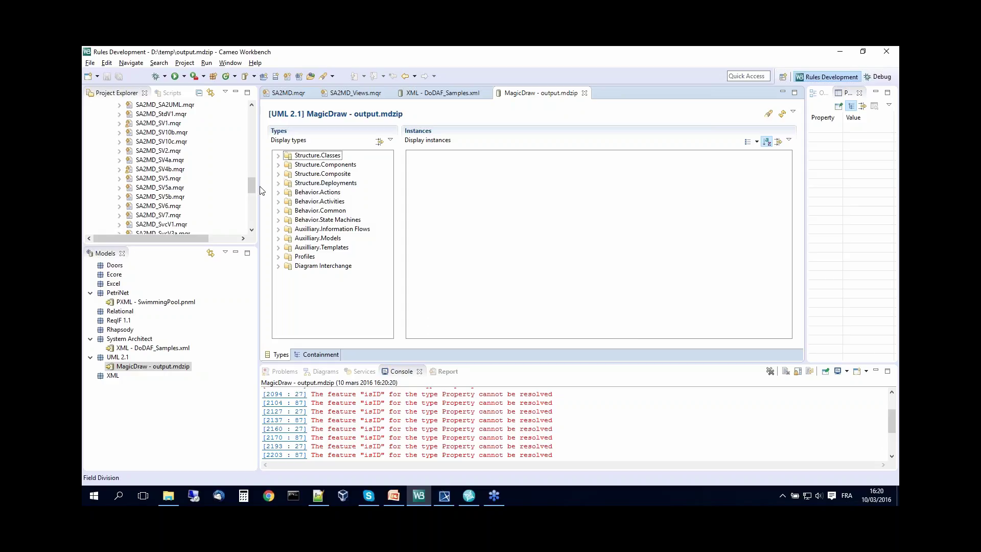
left_click_drag(258, 187, 200, 187)
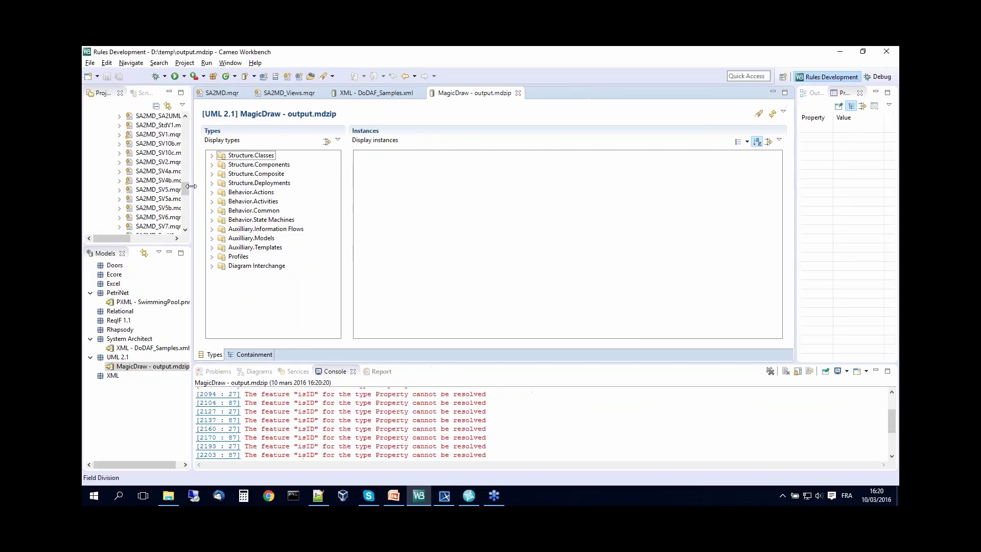
Step: List the output model's types with no working set and look through its Class instances
left_click(344, 140)
mouse_move(372, 154)
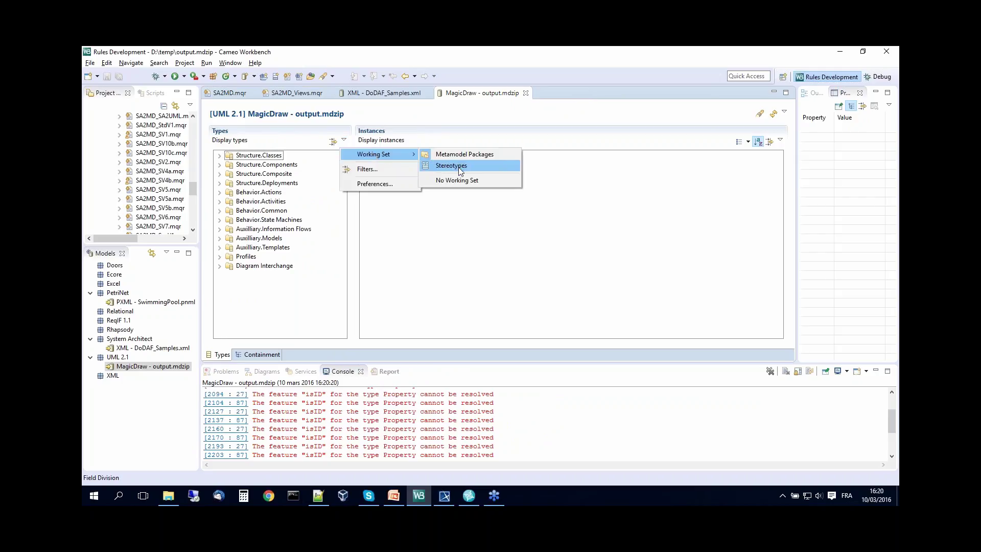
left_click(489, 182)
left_click_drag(345, 198, 331, 182)
left_click(240, 204)
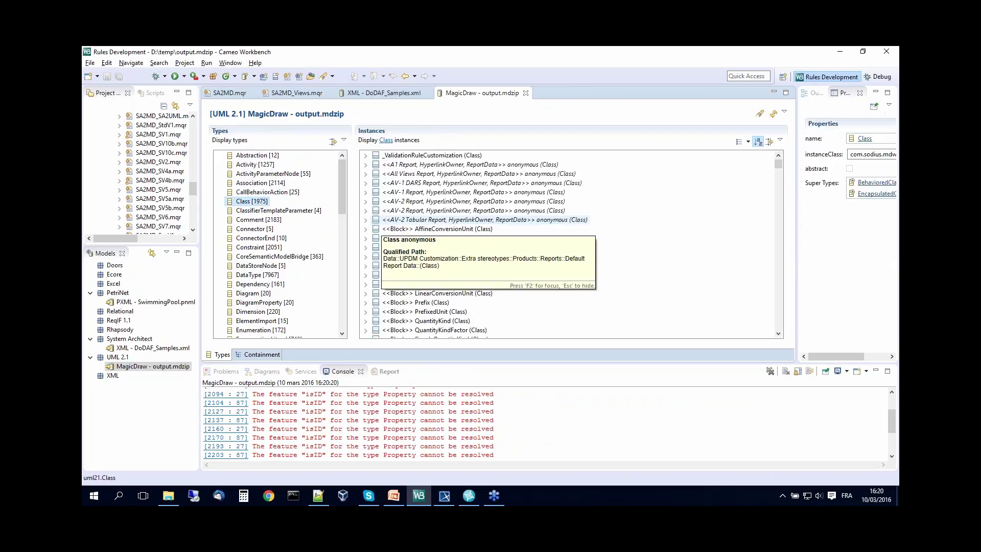
scroll(559, 258, "down", 12)
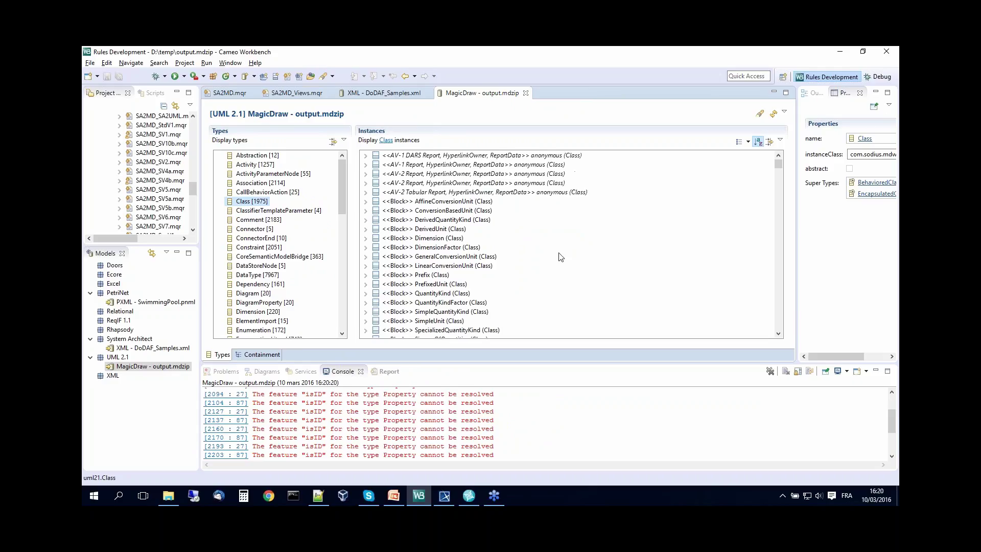
scroll(561, 257, "down", 15)
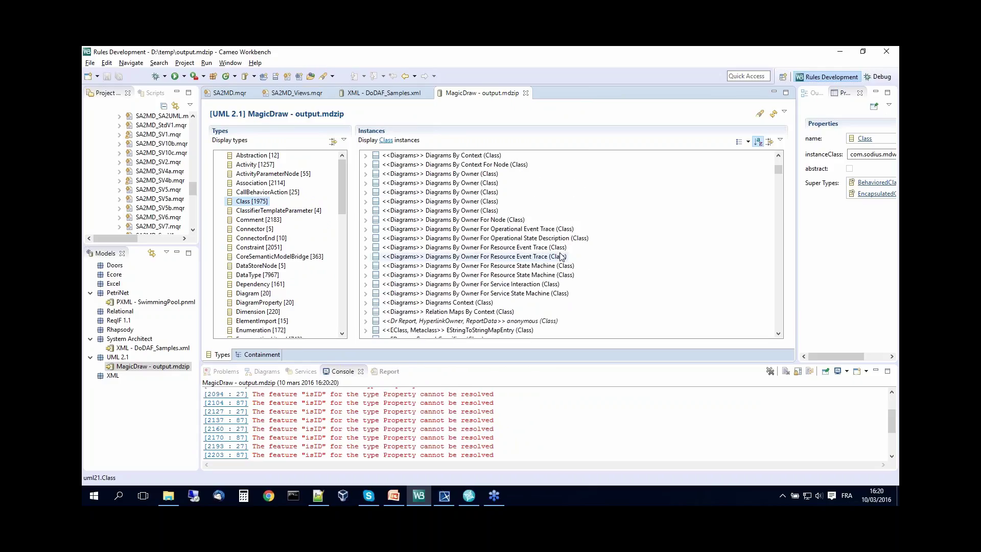
scroll(562, 257, "down", 10)
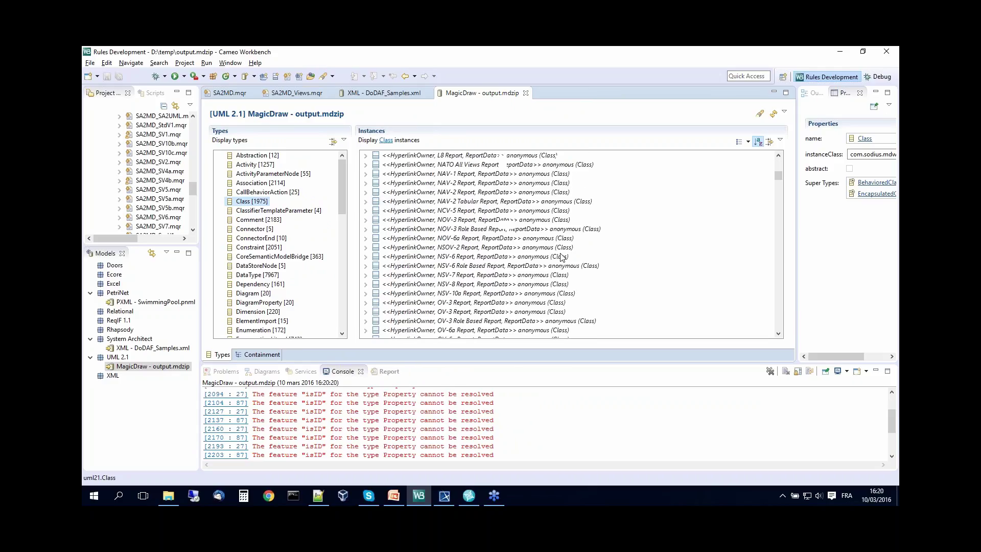
scroll(562, 257, "down", 4)
Step: Display the Diagram instances of output.mdzip and compare them with those of DoDAF_Samples.xml
left_click(252, 293)
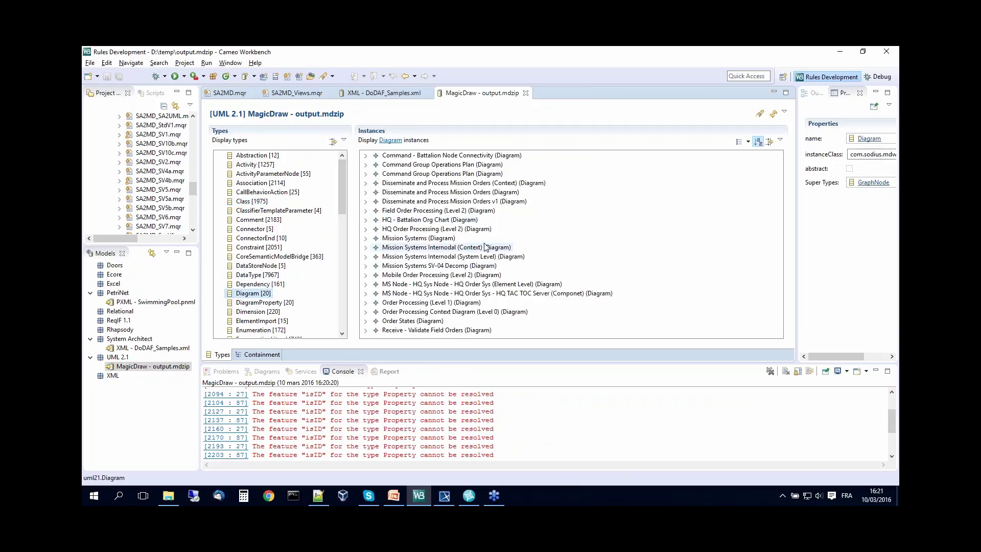
left_click(390, 92)
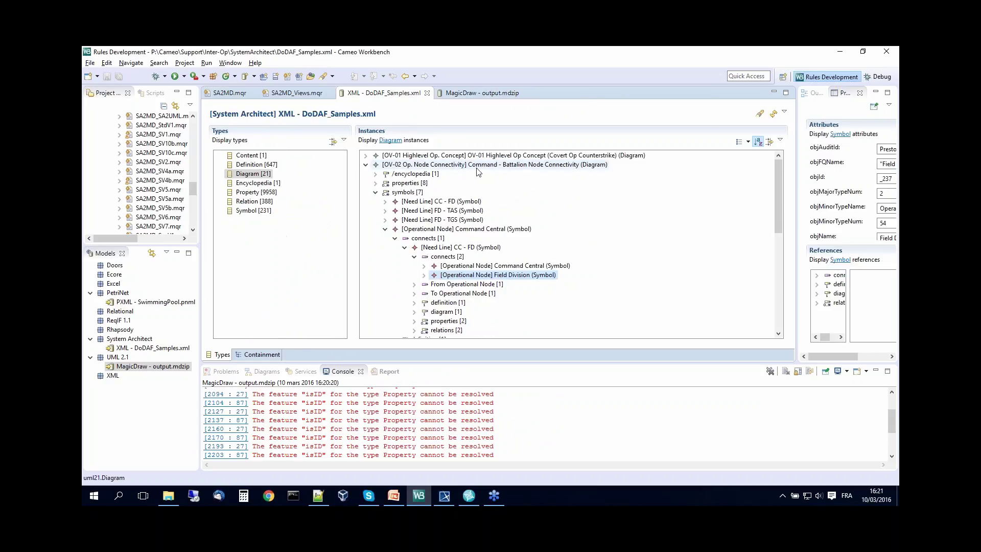
left_click(460, 93)
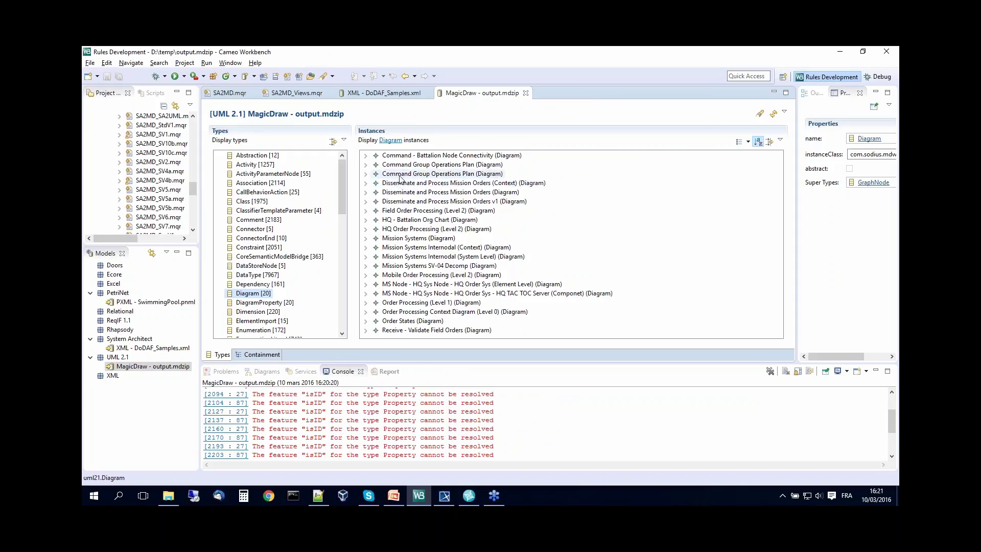
Step: Expand the Command - Battalion Node Connectivity diagram in output.mdzip and list its contained graph elements
left_click(403, 157)
key("Right")
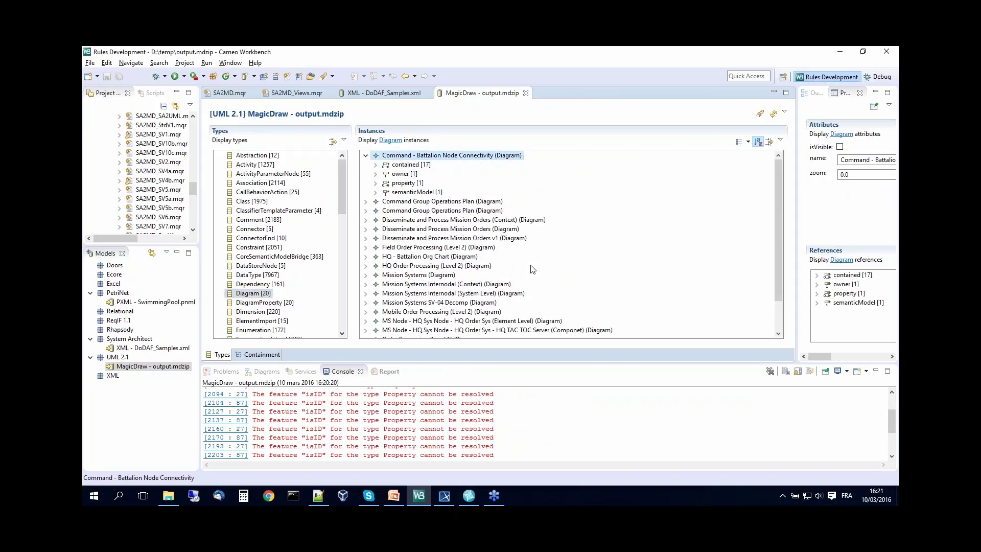
key("Down")
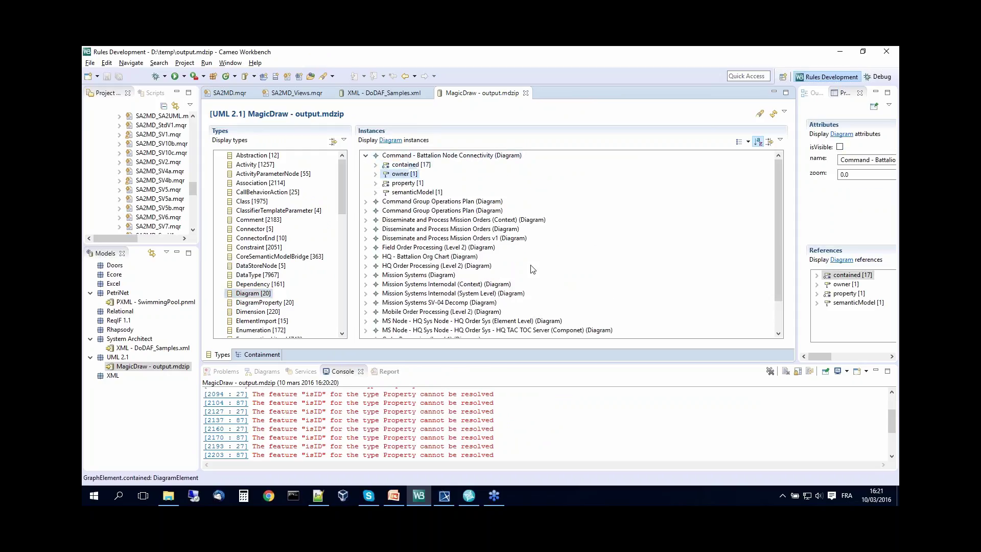
key("Right")
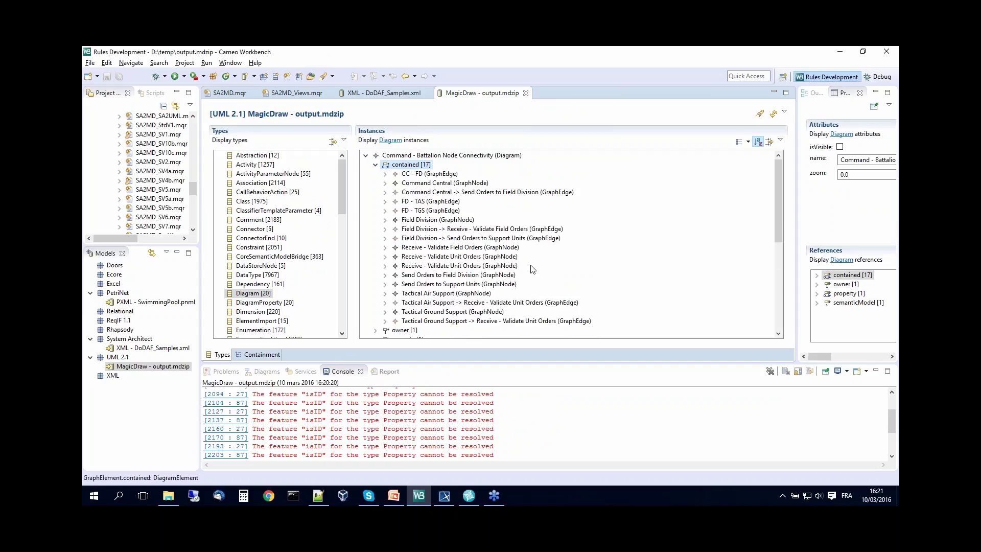
key("Down")
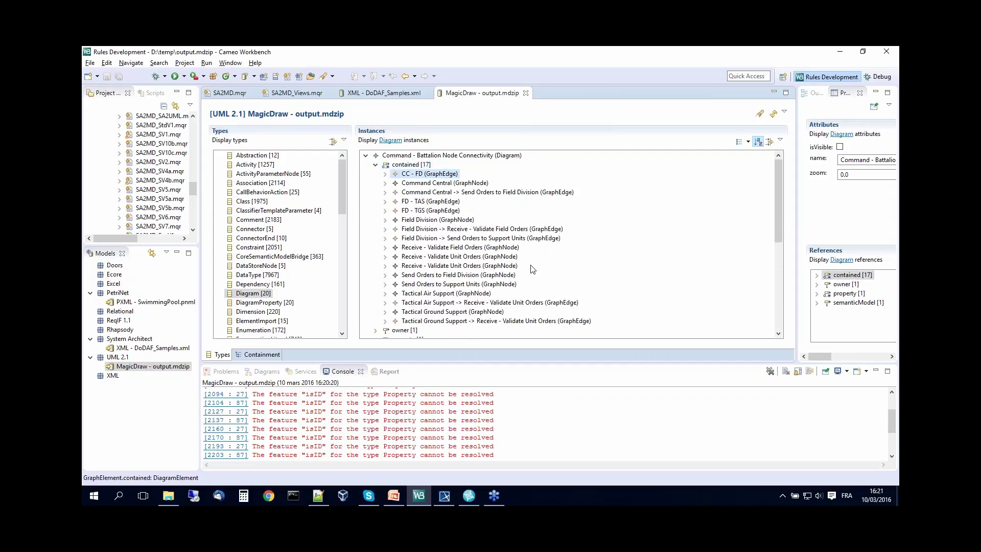
Step: Trace the Command Central graph node's anchorage through its first connector to the Send Orders to Field Division graph edge
key("Down")
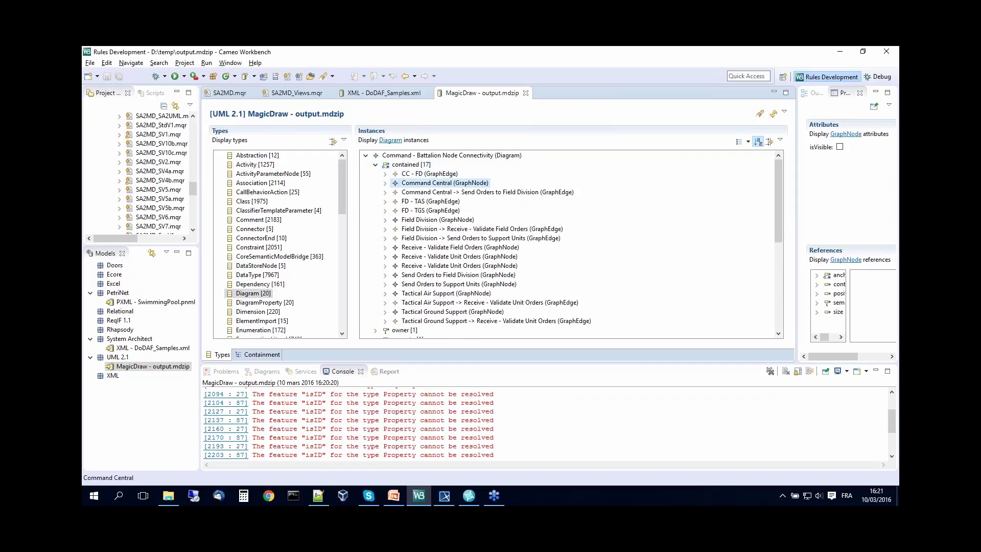
key("Right")
key("Down")
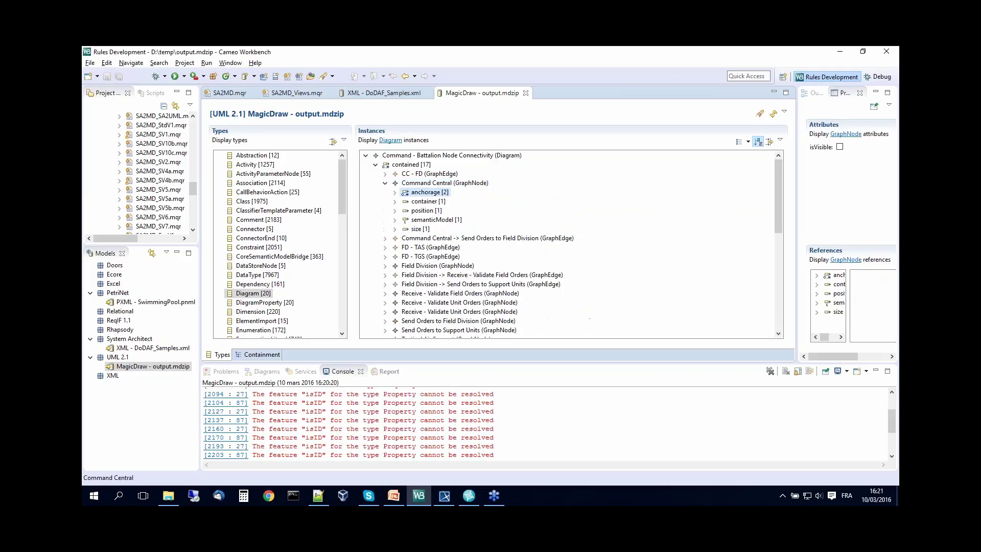
key("Right")
key("Down")
key("Right")
key("Down")
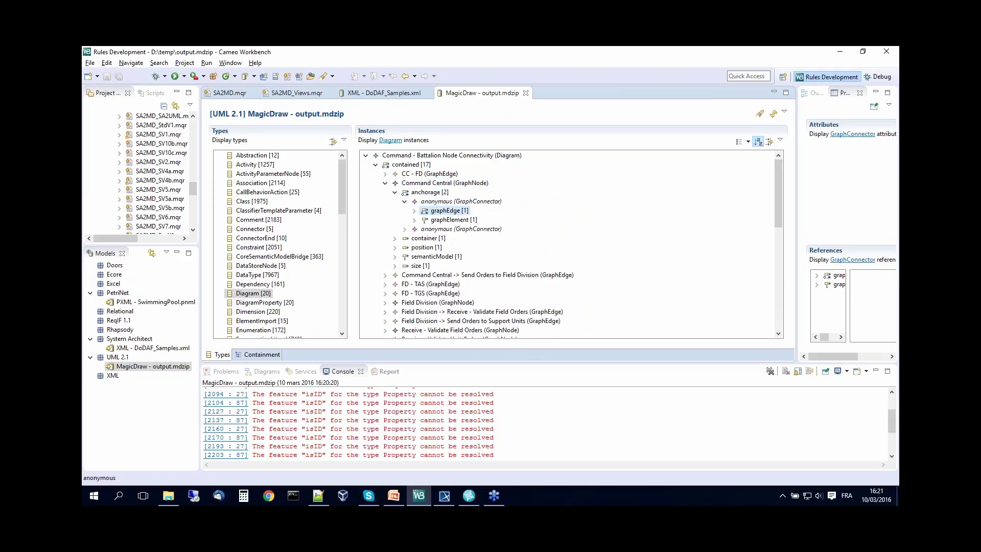
key("Right")
key("Down")
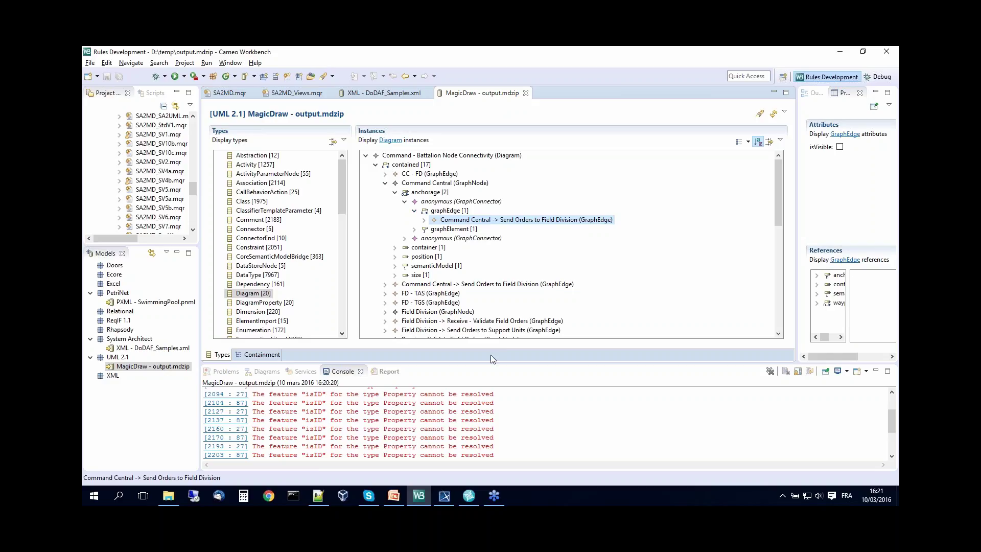
Step: Display the attributes and references of the Command Central -> Send Orders to Field Division graph edge, widening the view enough to read the reference names
left_click_drag(494, 361, 527, 366)
left_click(254, 294)
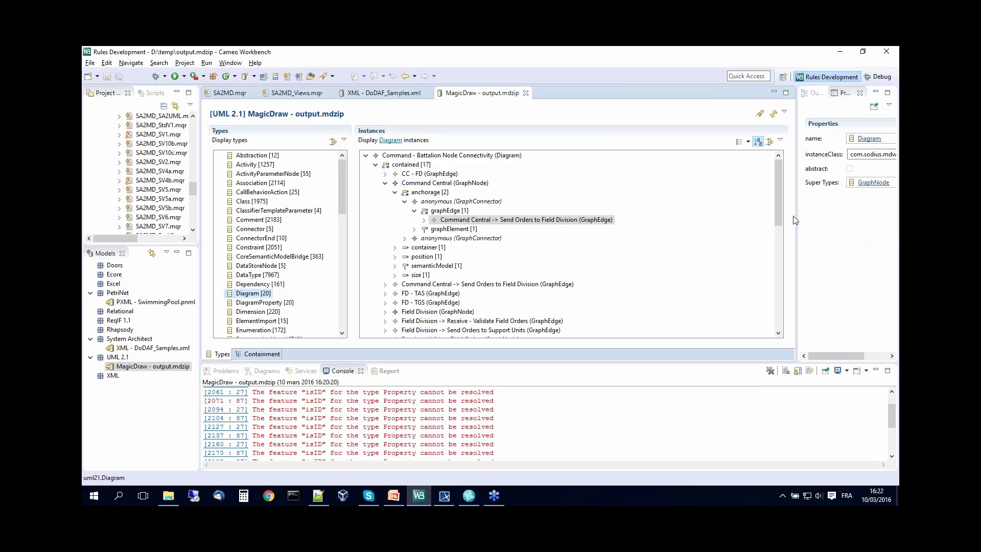
left_click_drag(795, 216, 723, 214)
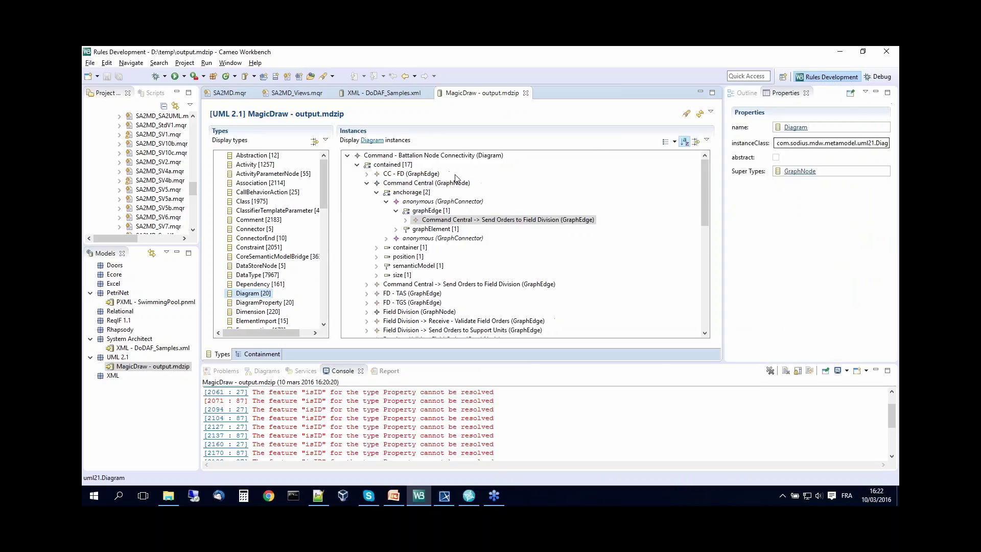
left_click(441, 220)
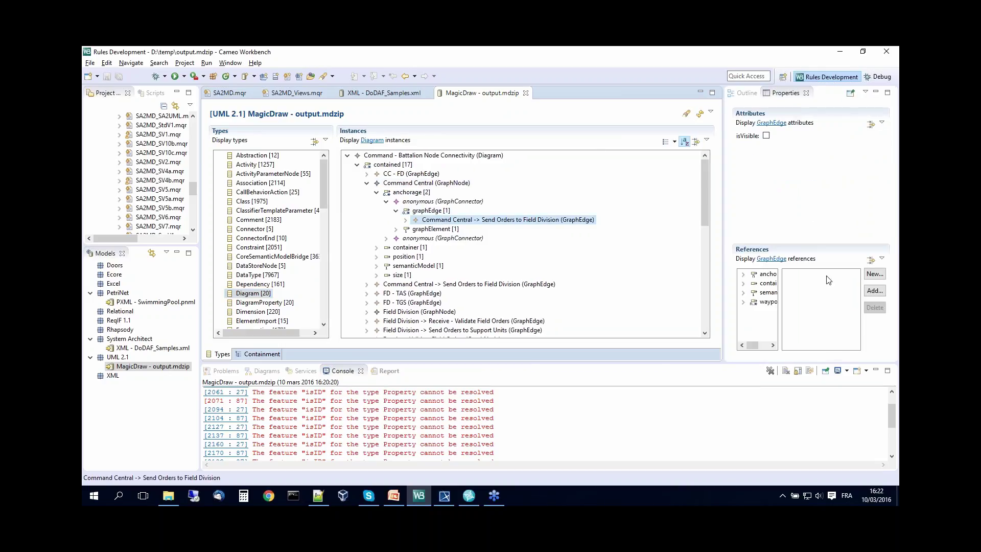
left_click_drag(785, 291, 828, 288)
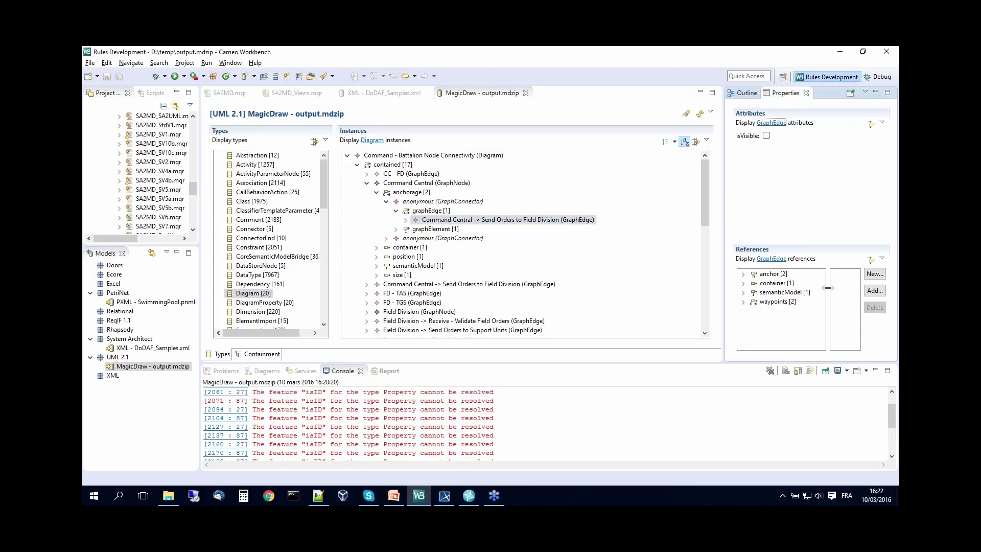
Step: Display the interchange diagram of Command - Battalion Node Connectivity in an enlarged view and examine its performers and connections from Command Central downward
left_click(273, 374)
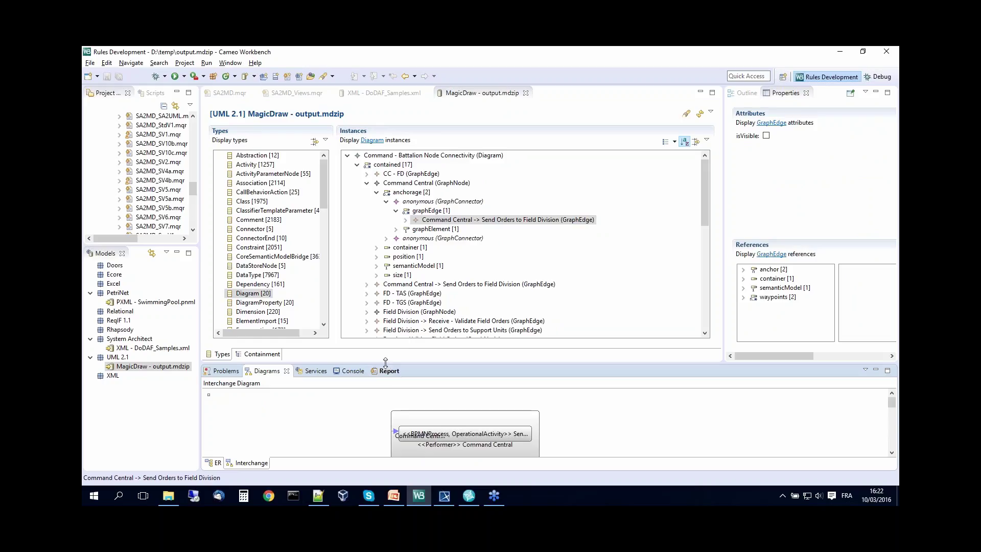
left_click_drag(388, 364, 395, 231)
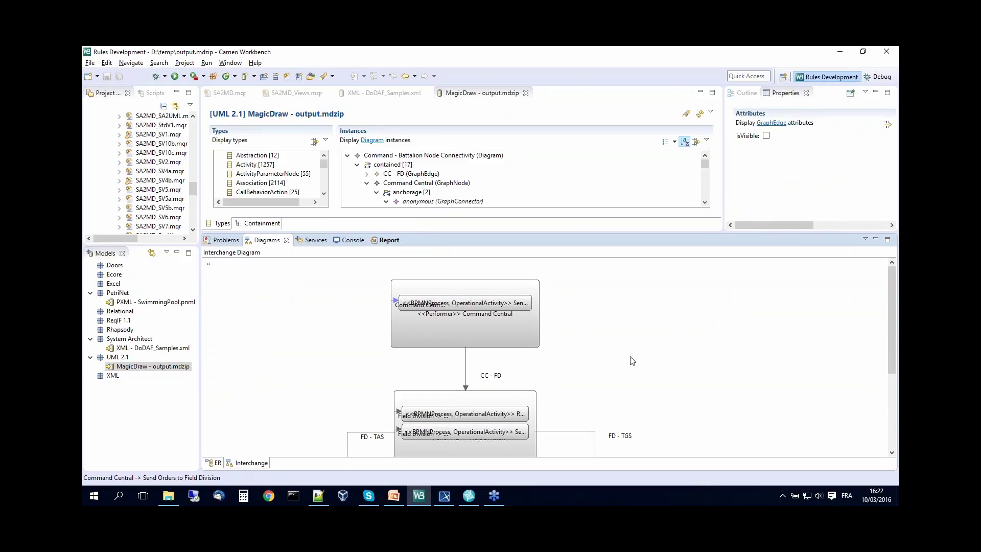
scroll(639, 355, "down", 5)
scroll(639, 353, "up", 3)
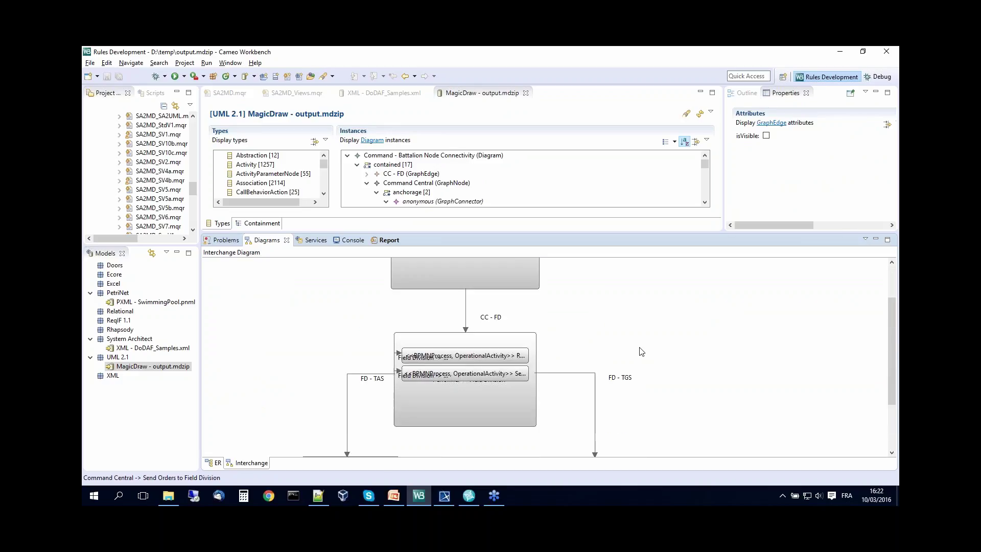
scroll(642, 351, "down", 3)
scroll(642, 352, "up", 7)
scroll(641, 351, "down", 7)
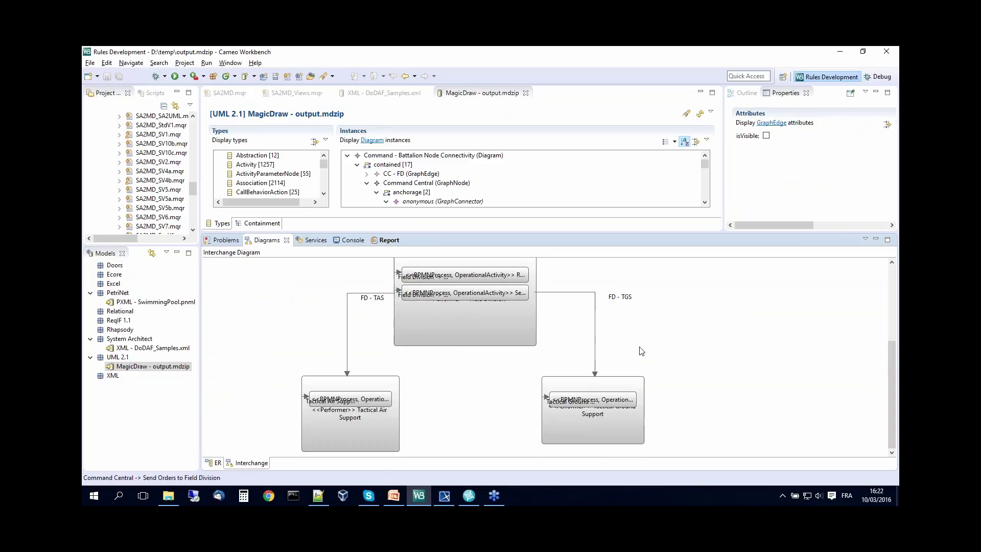
scroll(642, 352, "up", 5)
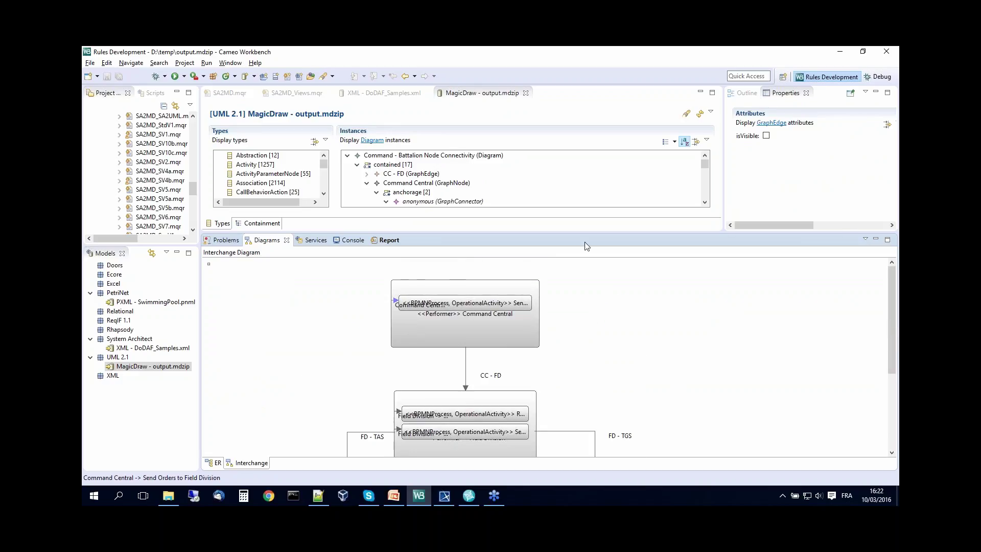
left_click_drag(572, 234, 617, 334)
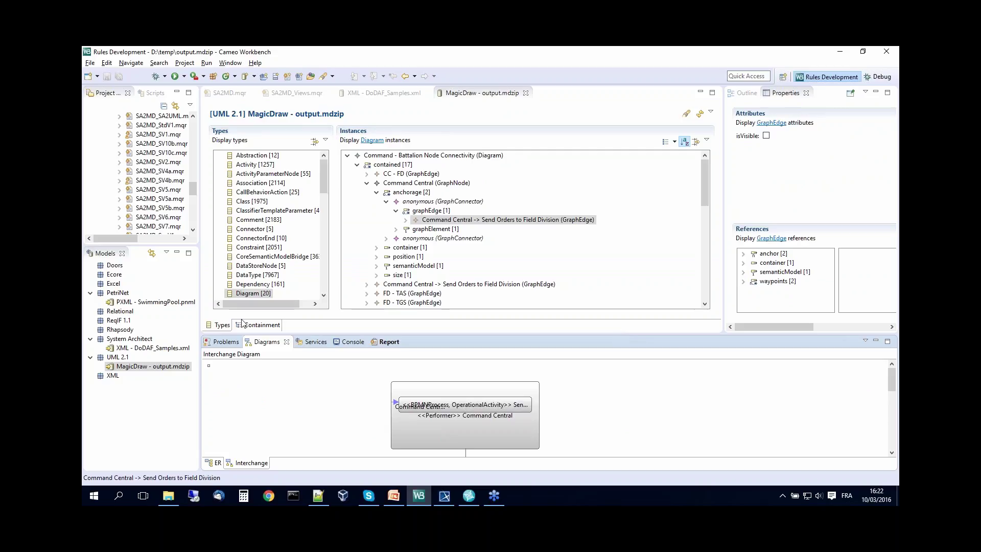
Step: Open the UML 2.1 metamodel, look through its types and display the details of the Class type
left_click(118, 357)
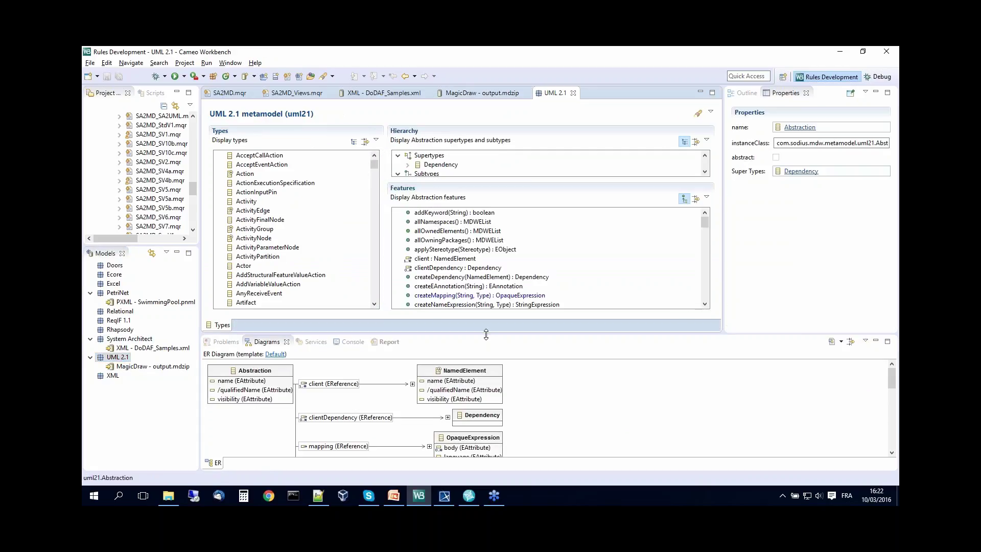
left_click_drag(486, 334, 488, 395)
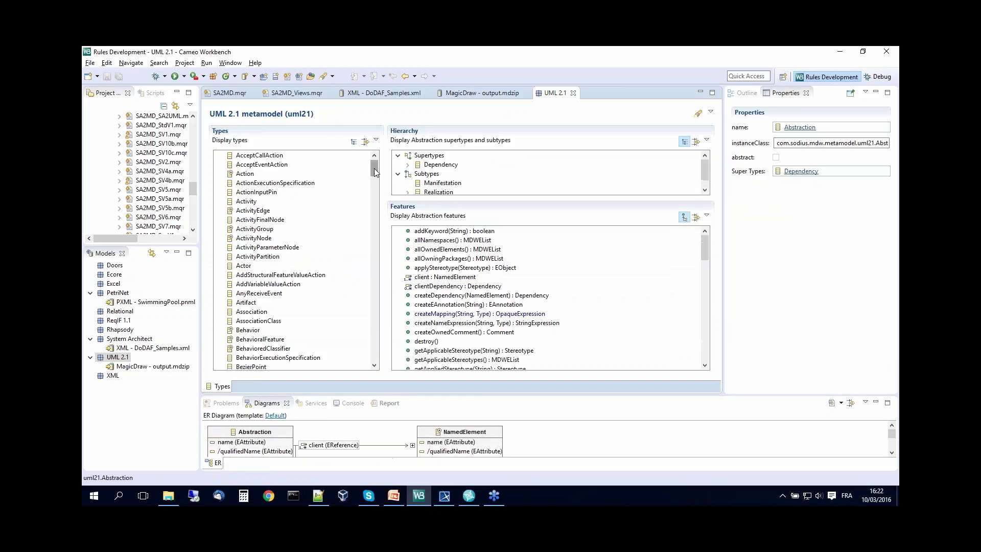
scroll(250, 202, "up", 1)
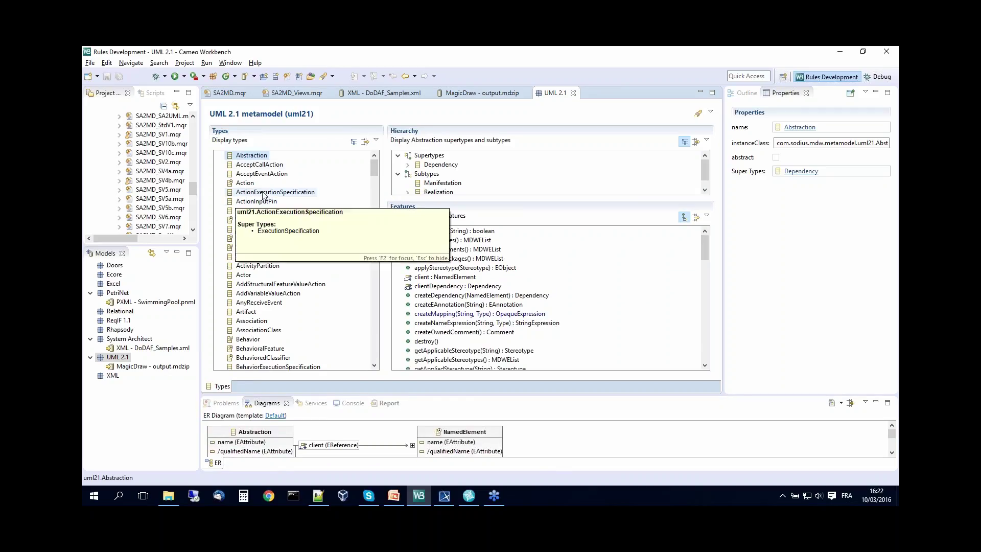
scroll(270, 230, "down", 1)
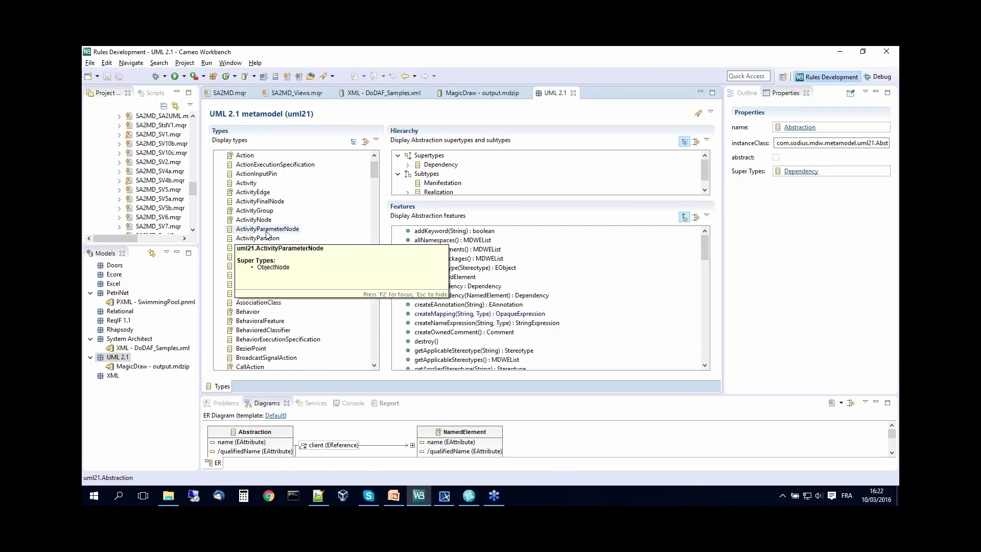
scroll(270, 230, "up", 1)
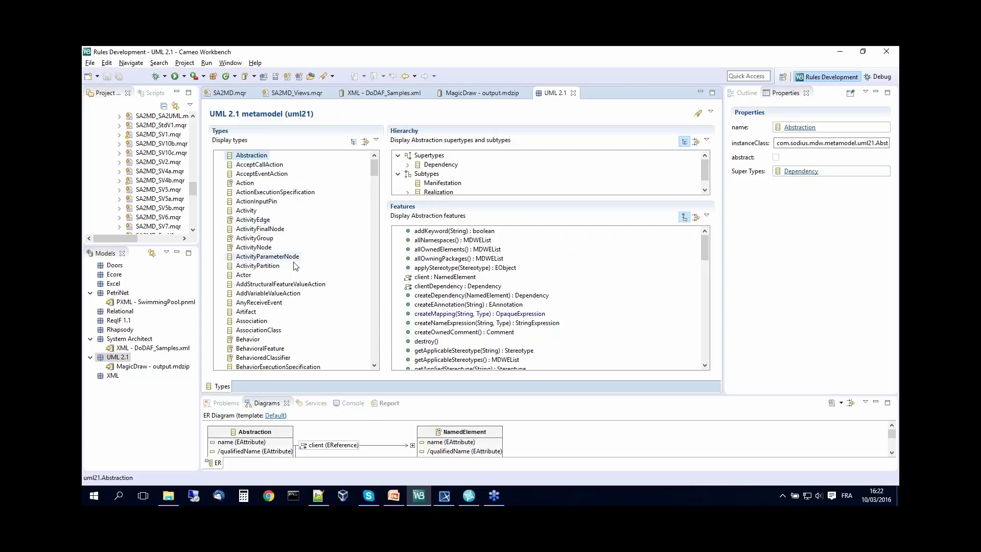
scroll(296, 285, "down", 7)
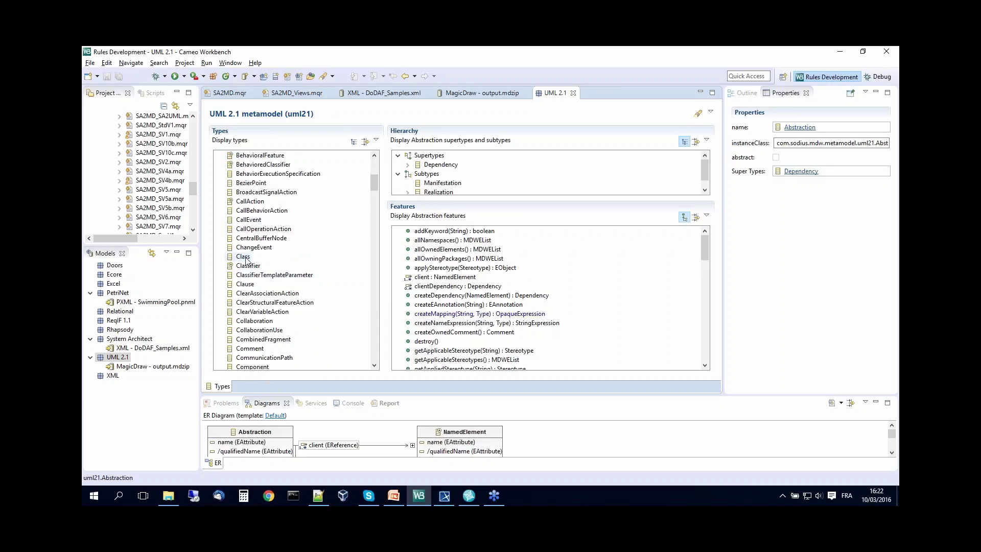
left_click(272, 255)
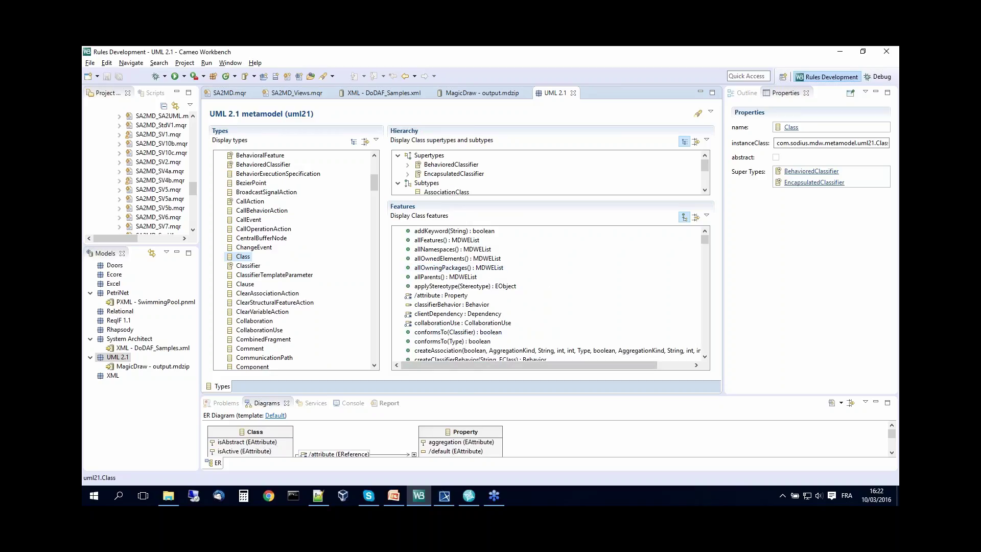
Step: Examine the features of the UML Class type, including its attribute references and its create and get operations
left_click_drag(467, 394, 467, 411)
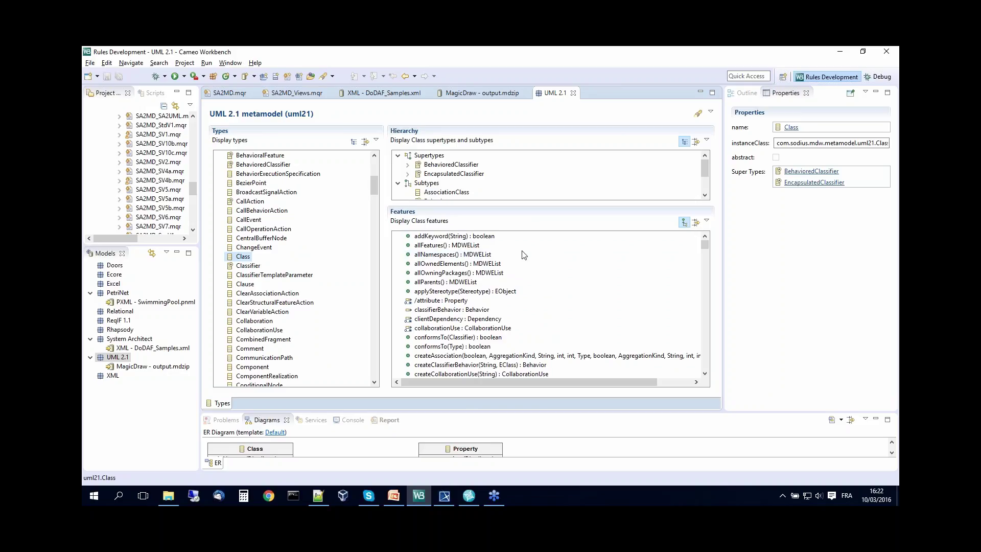
scroll(519, 253, "down", 12)
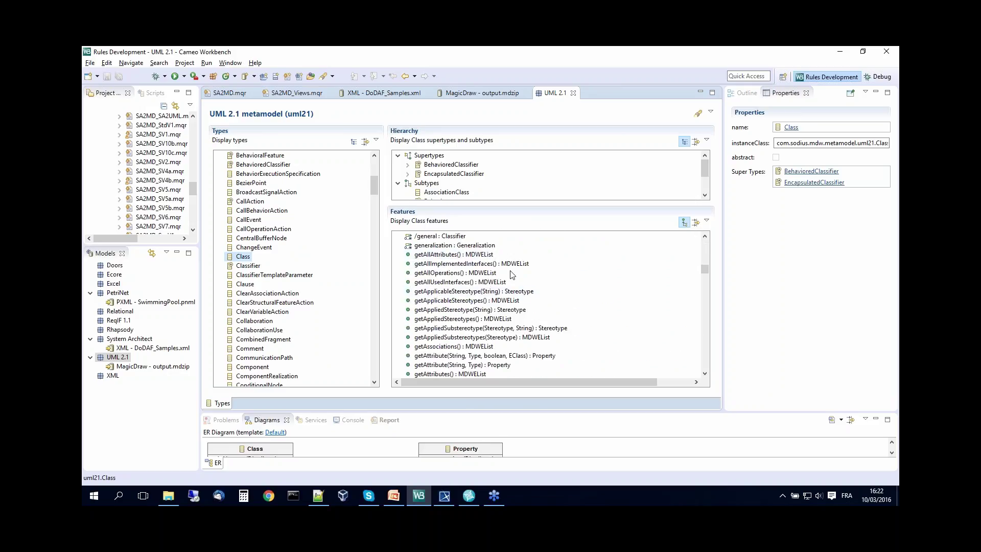
scroll(514, 272, "up", 1)
scroll(511, 274, "up", 10)
scroll(511, 278, "down", 5)
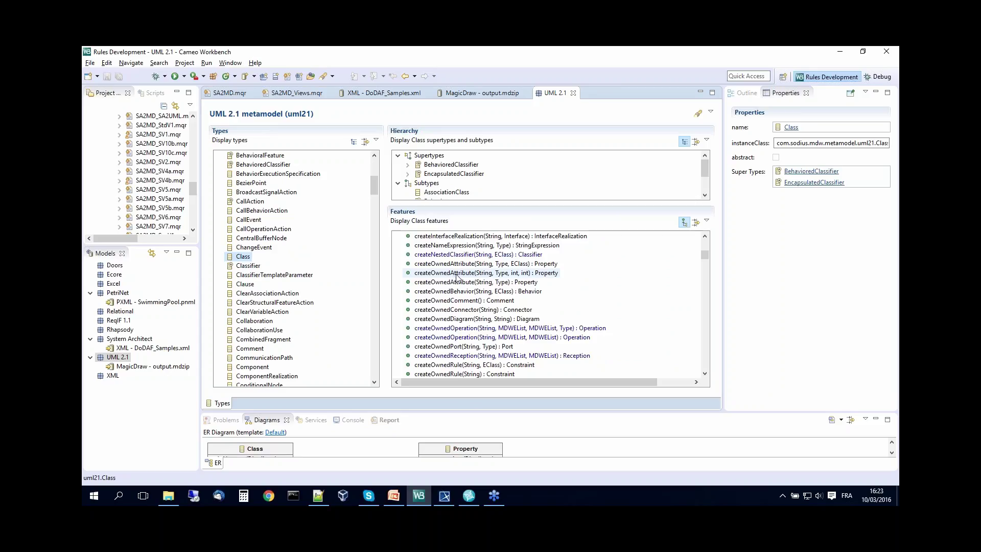
scroll(473, 281, "up", 1)
scroll(473, 281, "up", 7)
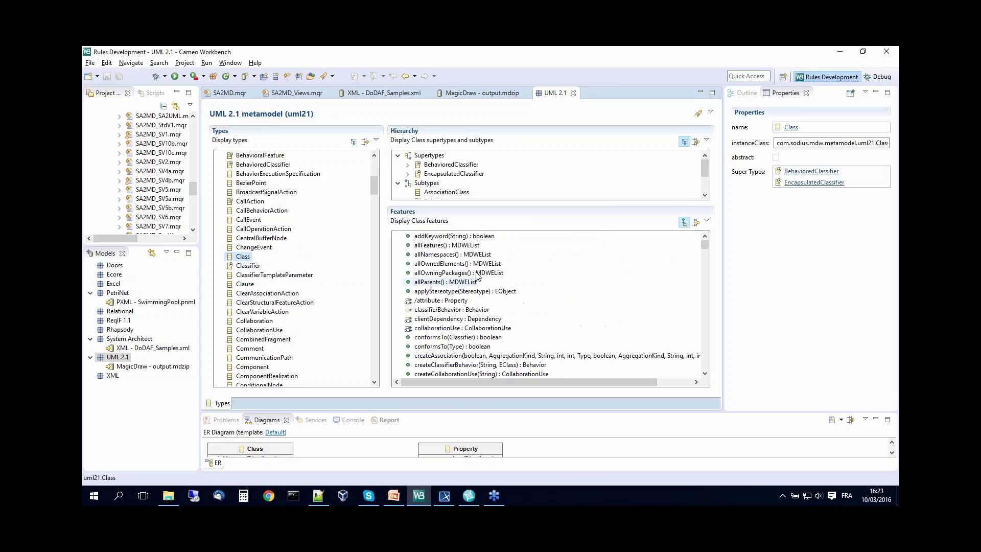
Step: Enlarge the Class hierarchy to show all its supertypes and subtypes, and switch to the PowerPoint presentation
left_click_drag(497, 210, 512, 299)
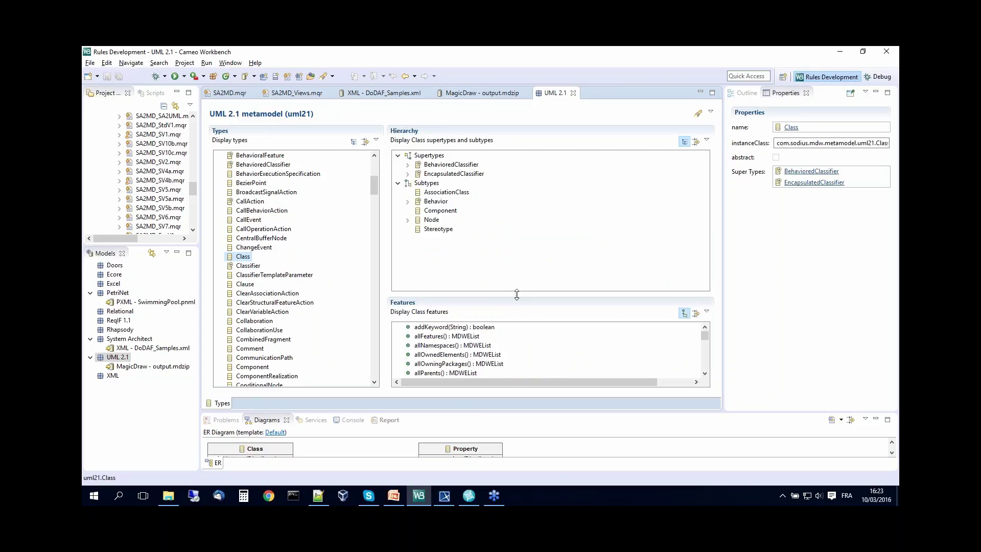
left_click(394, 497)
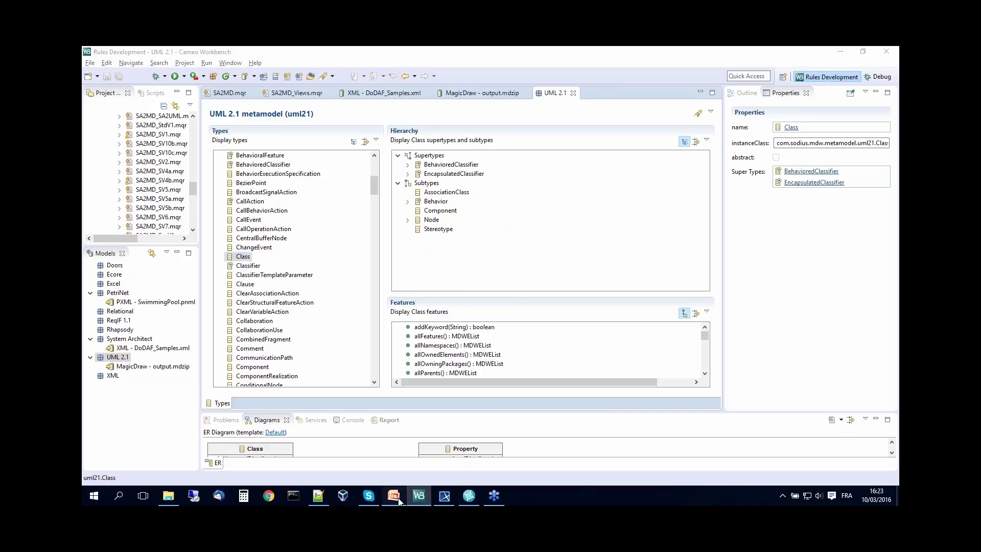